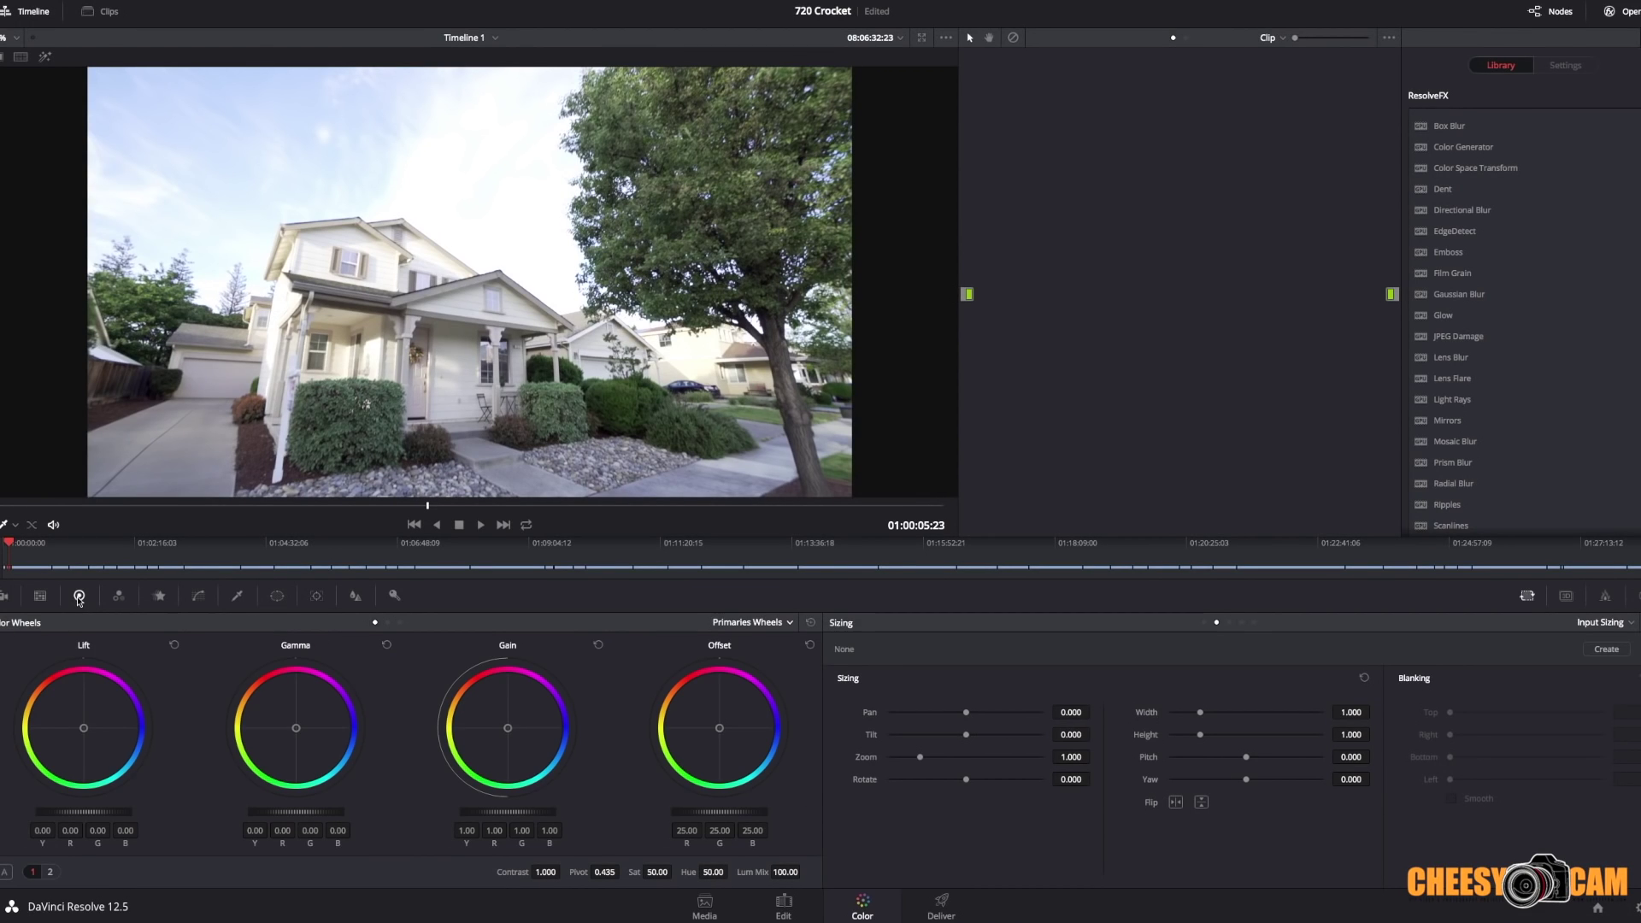
Park the playhead on 01:00:06:17, a wide frame showing the whole house, driveway and tree.
left_click(99, 505)
key("Left")
key("Left")
key("Left")
key("Left")
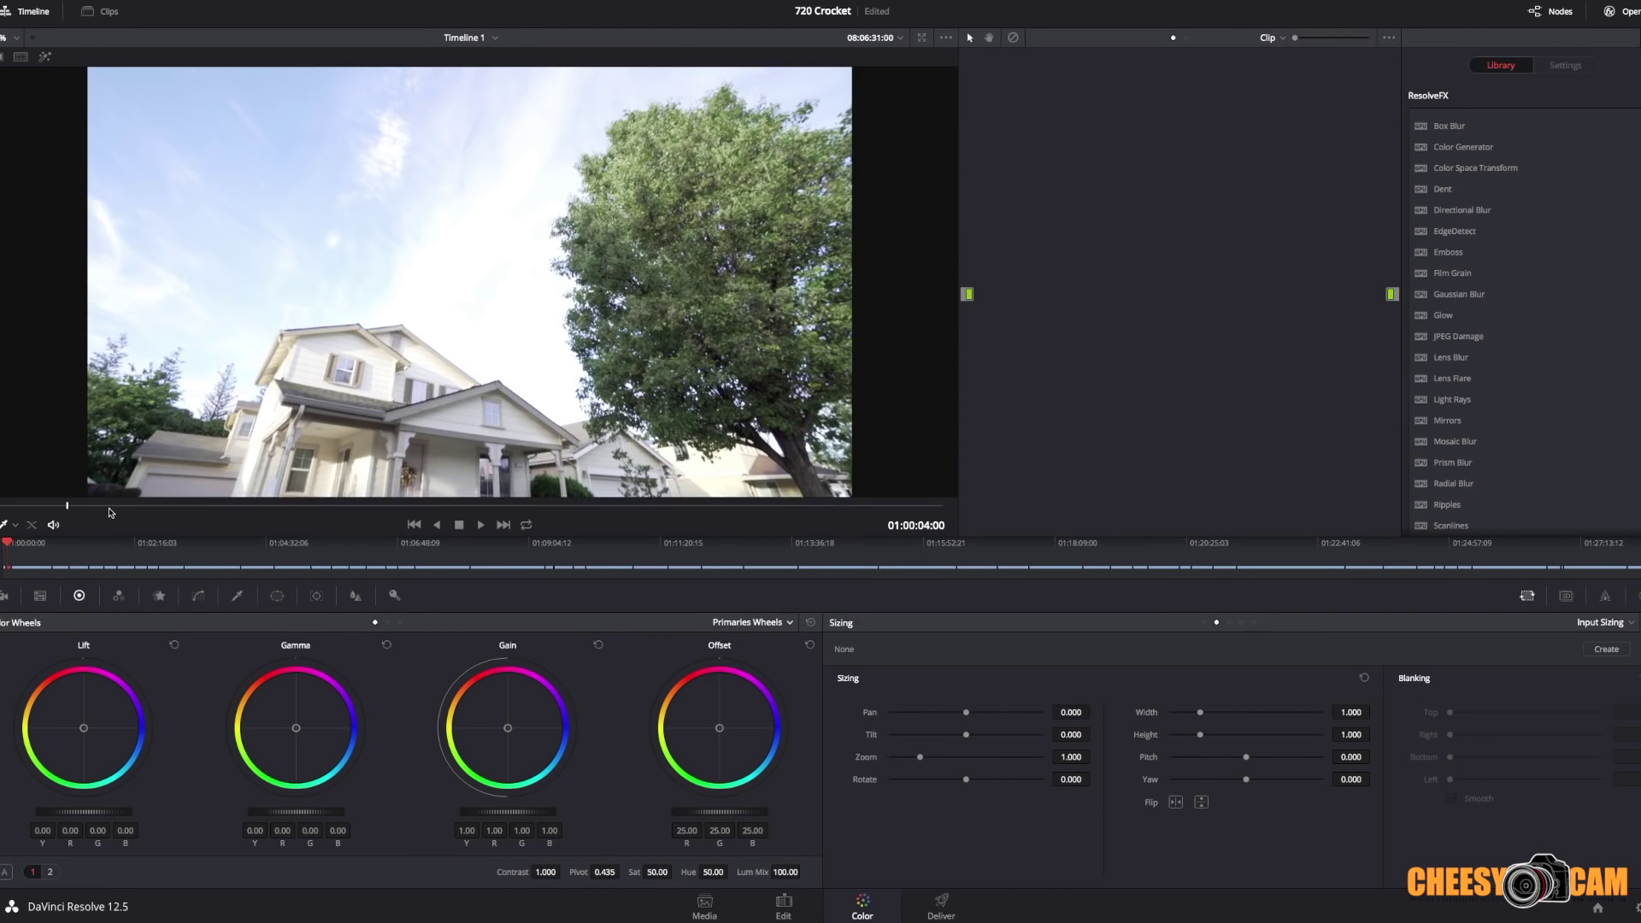
key("Right")
key("Right")
key("Right")
key("Right")
key("Right")
key("Right")
key("Right")
key("Right")
key("Right")
key("Right")
key("Right")
key("Right")
key("Right")
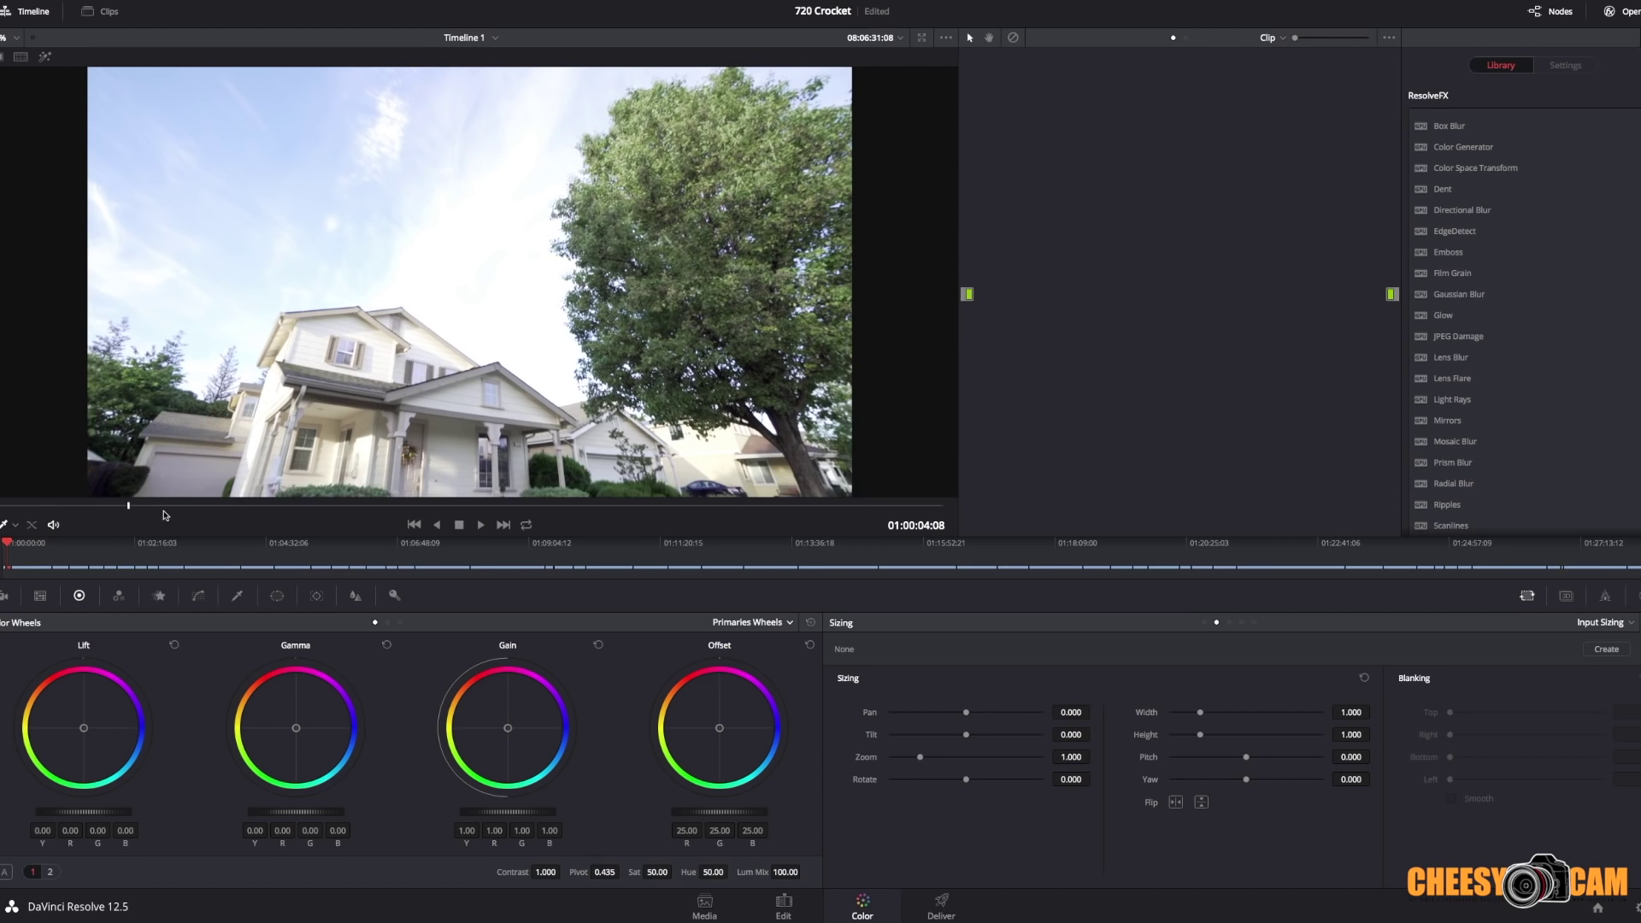
left_click_drag(236, 506, 466, 506)
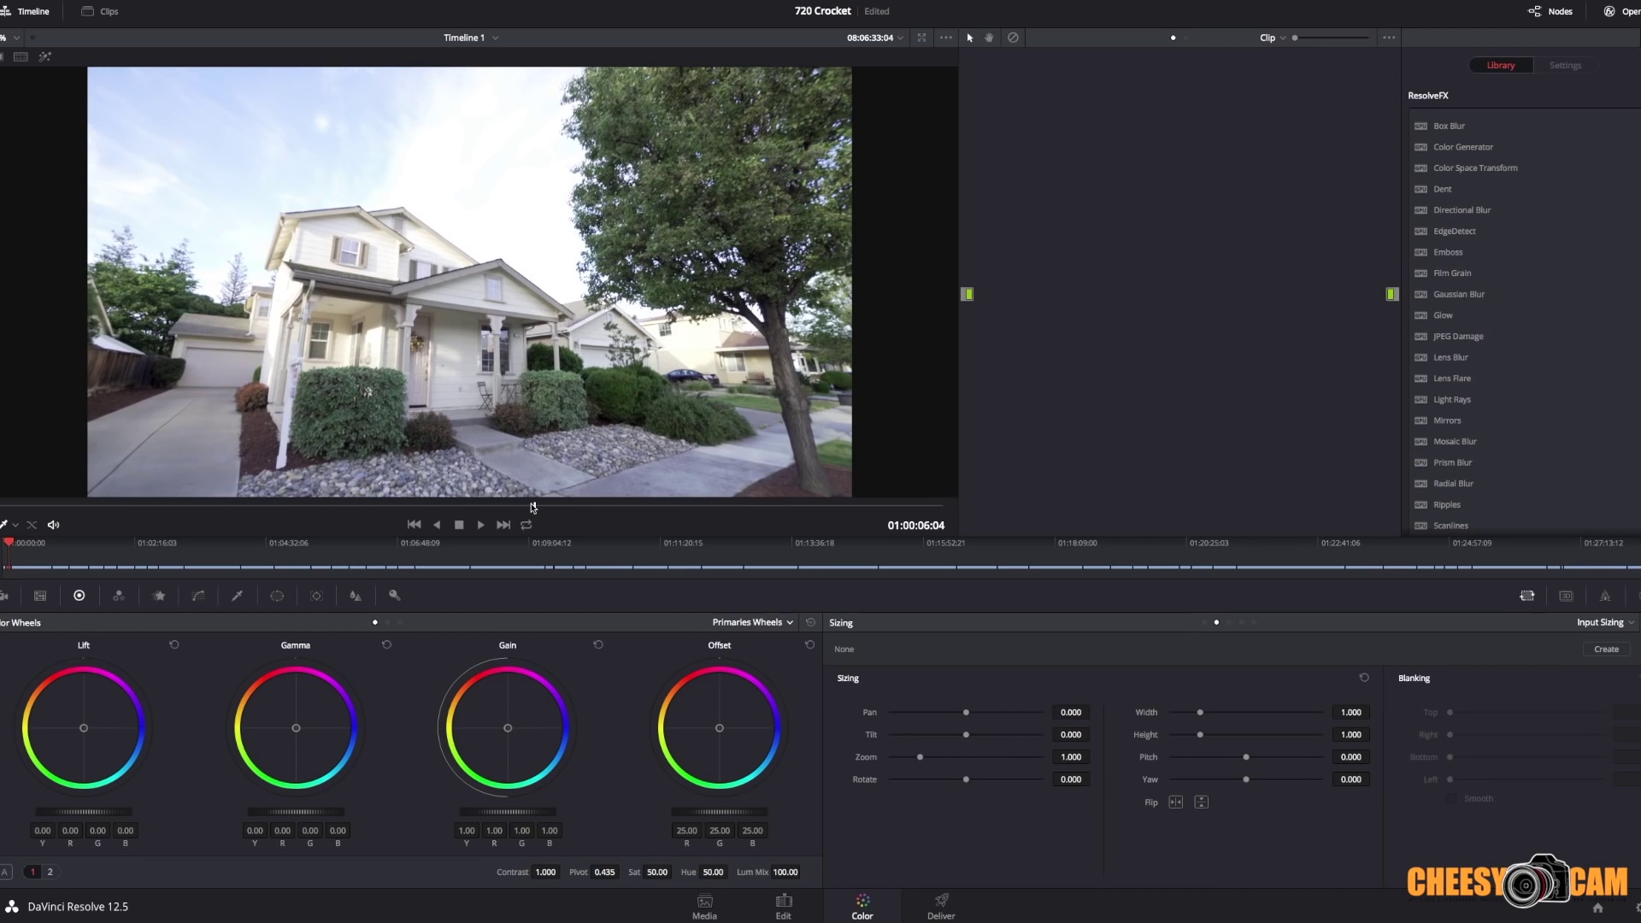
left_click(567, 505)
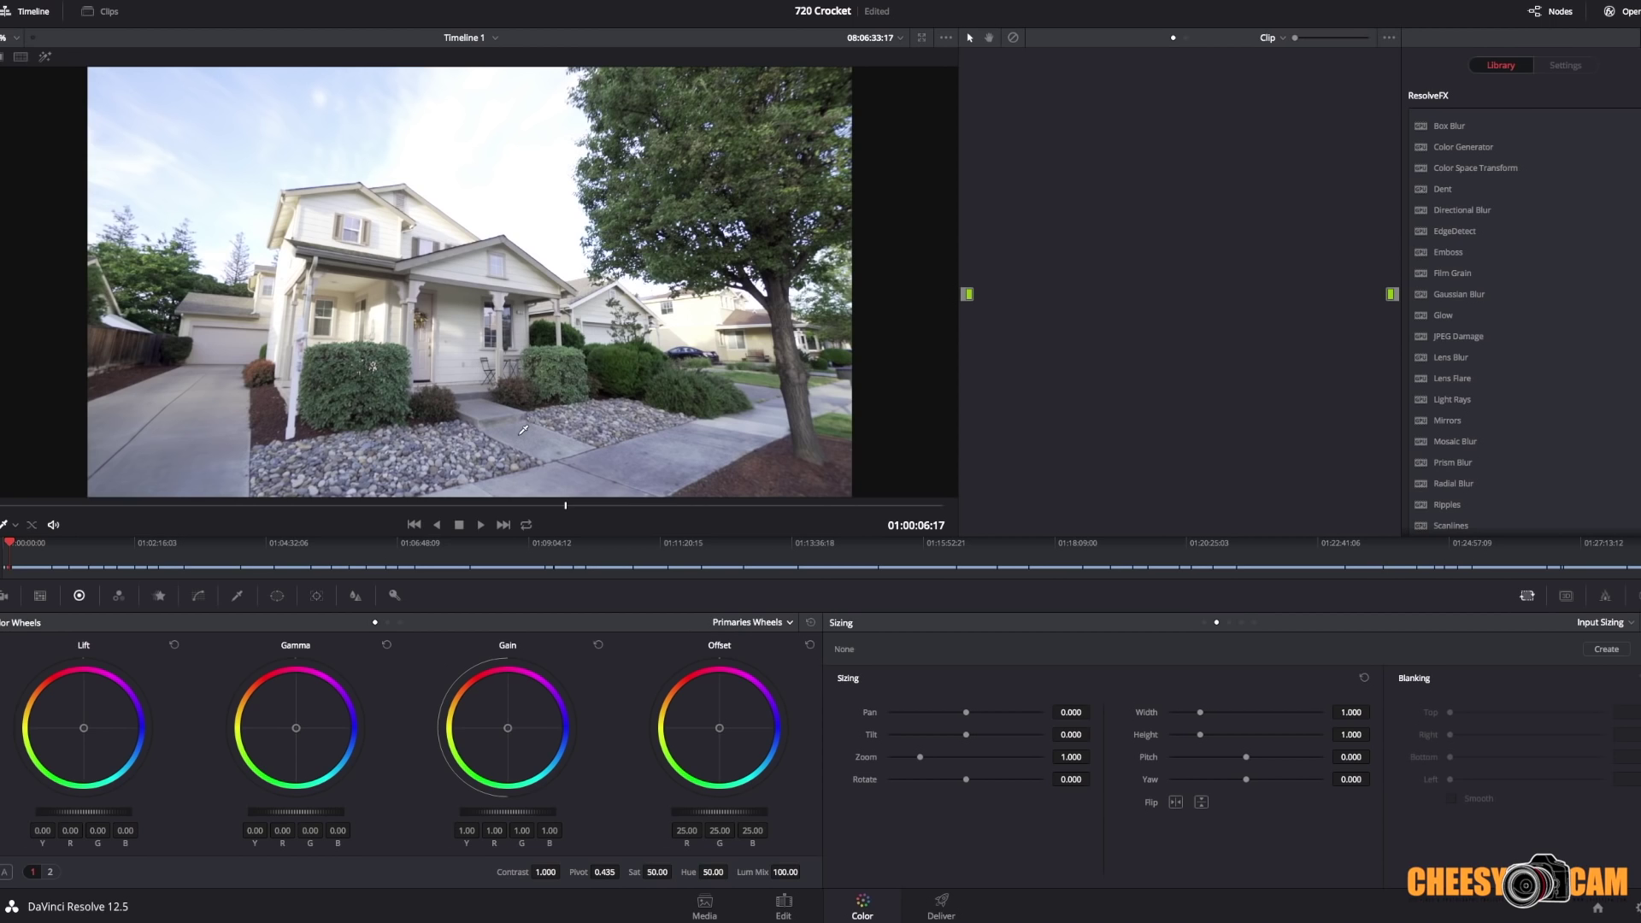
Extend the grade to a six-node serial chain and select node 03.
key("alt+s")
key("alt+s")
key("alt+s")
key("alt+s")
key("alt+s")
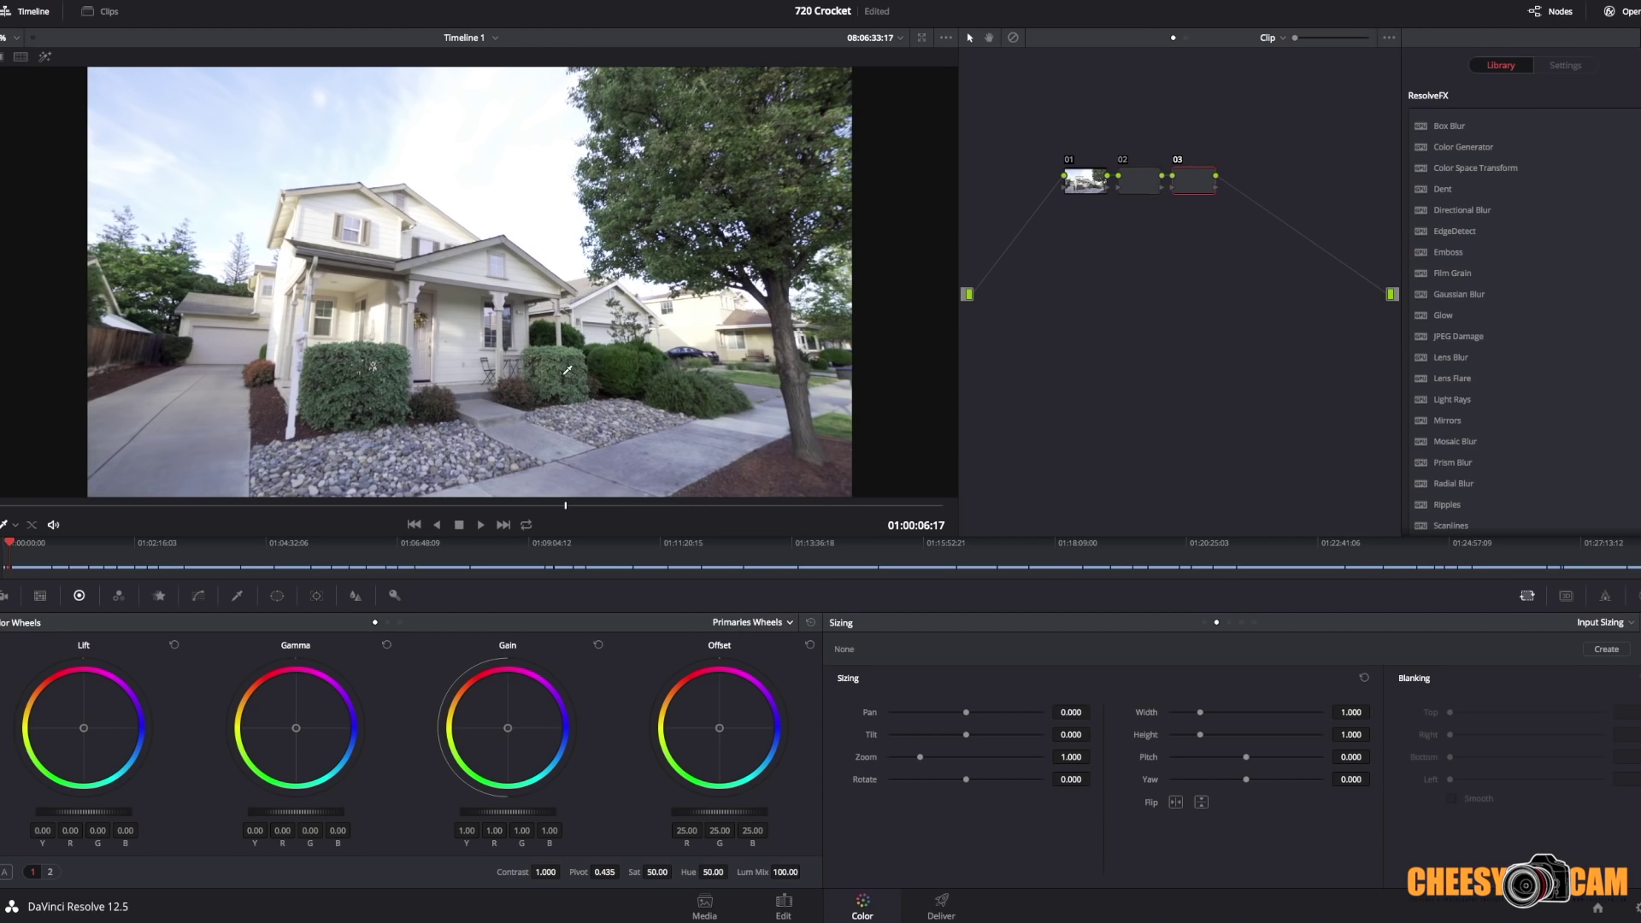
key("alt+s")
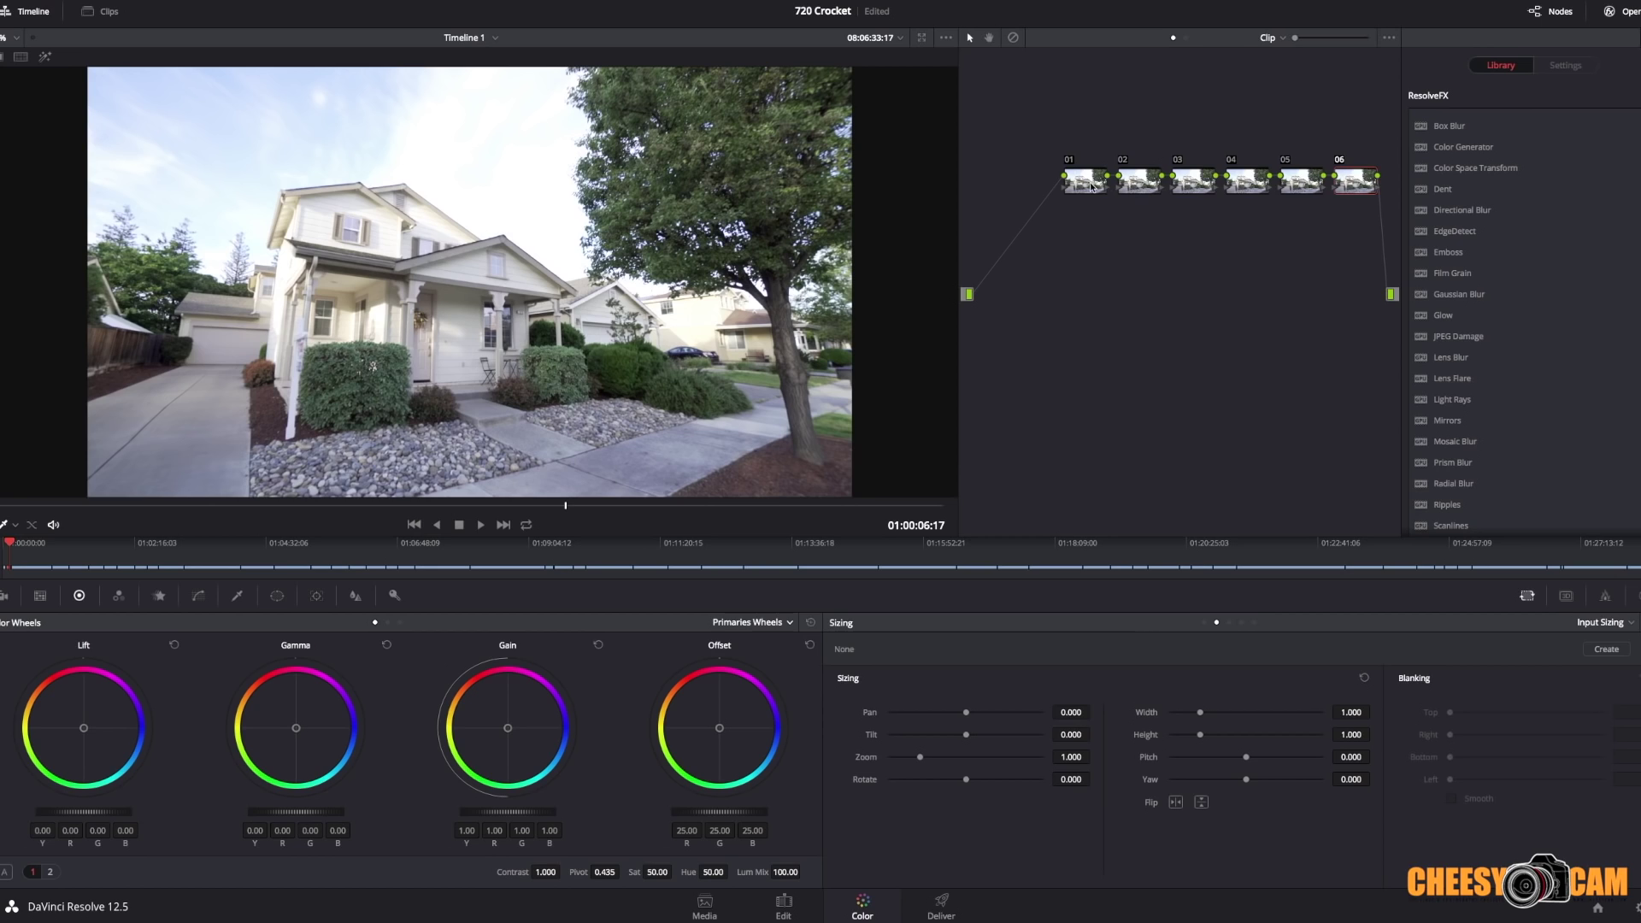
left_click(1198, 183)
right_click(1198, 183)
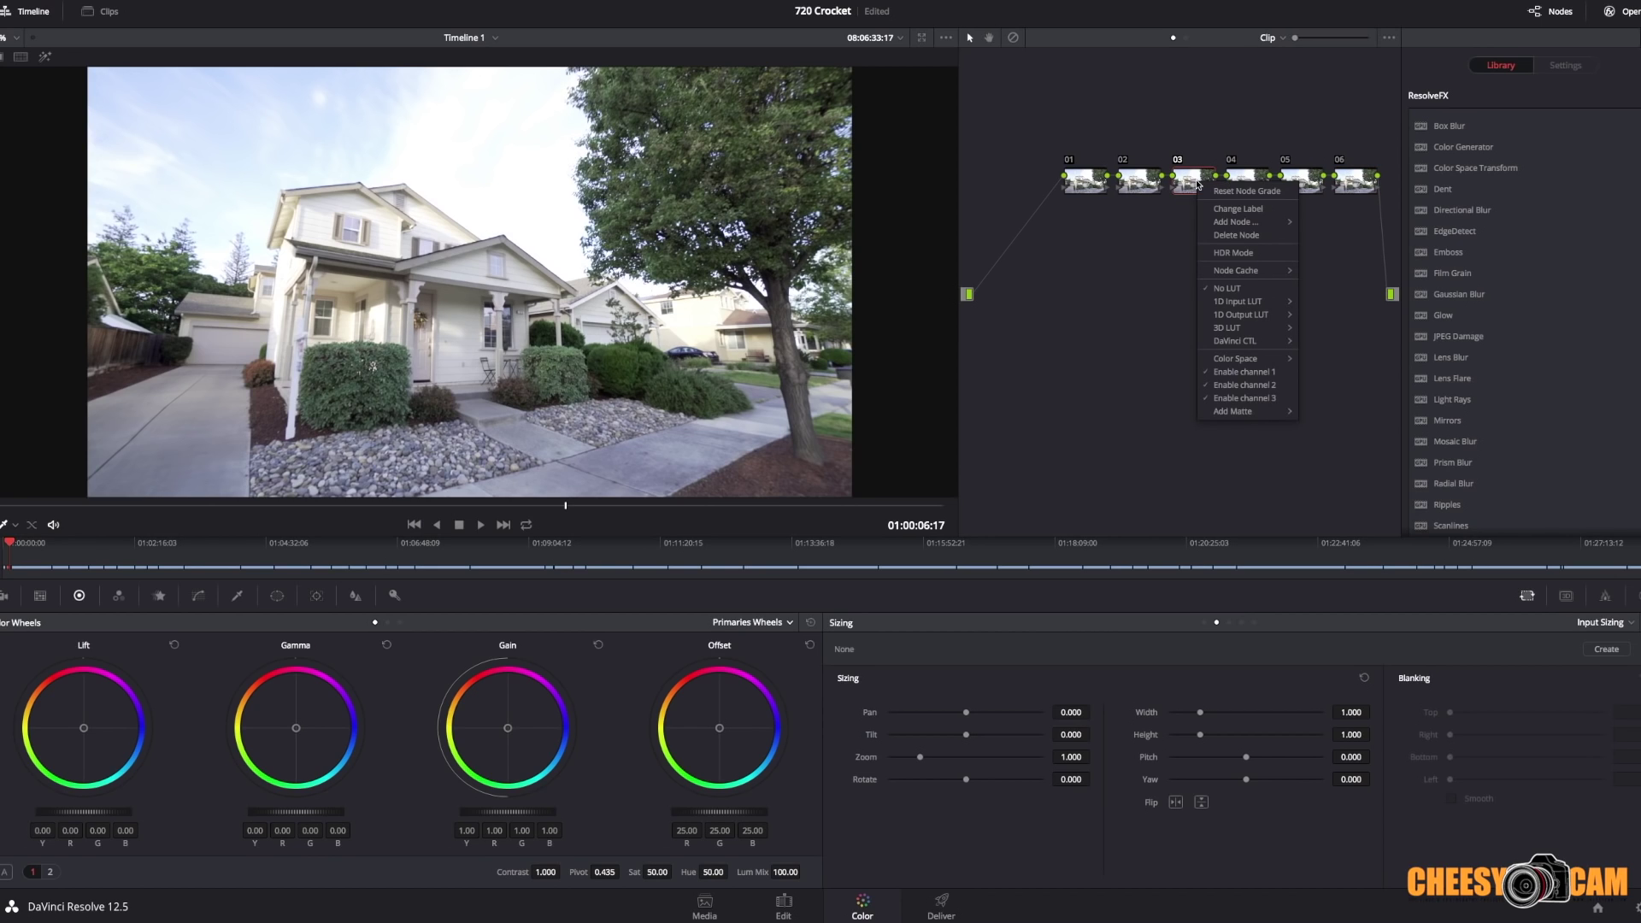
left_click(1199, 185)
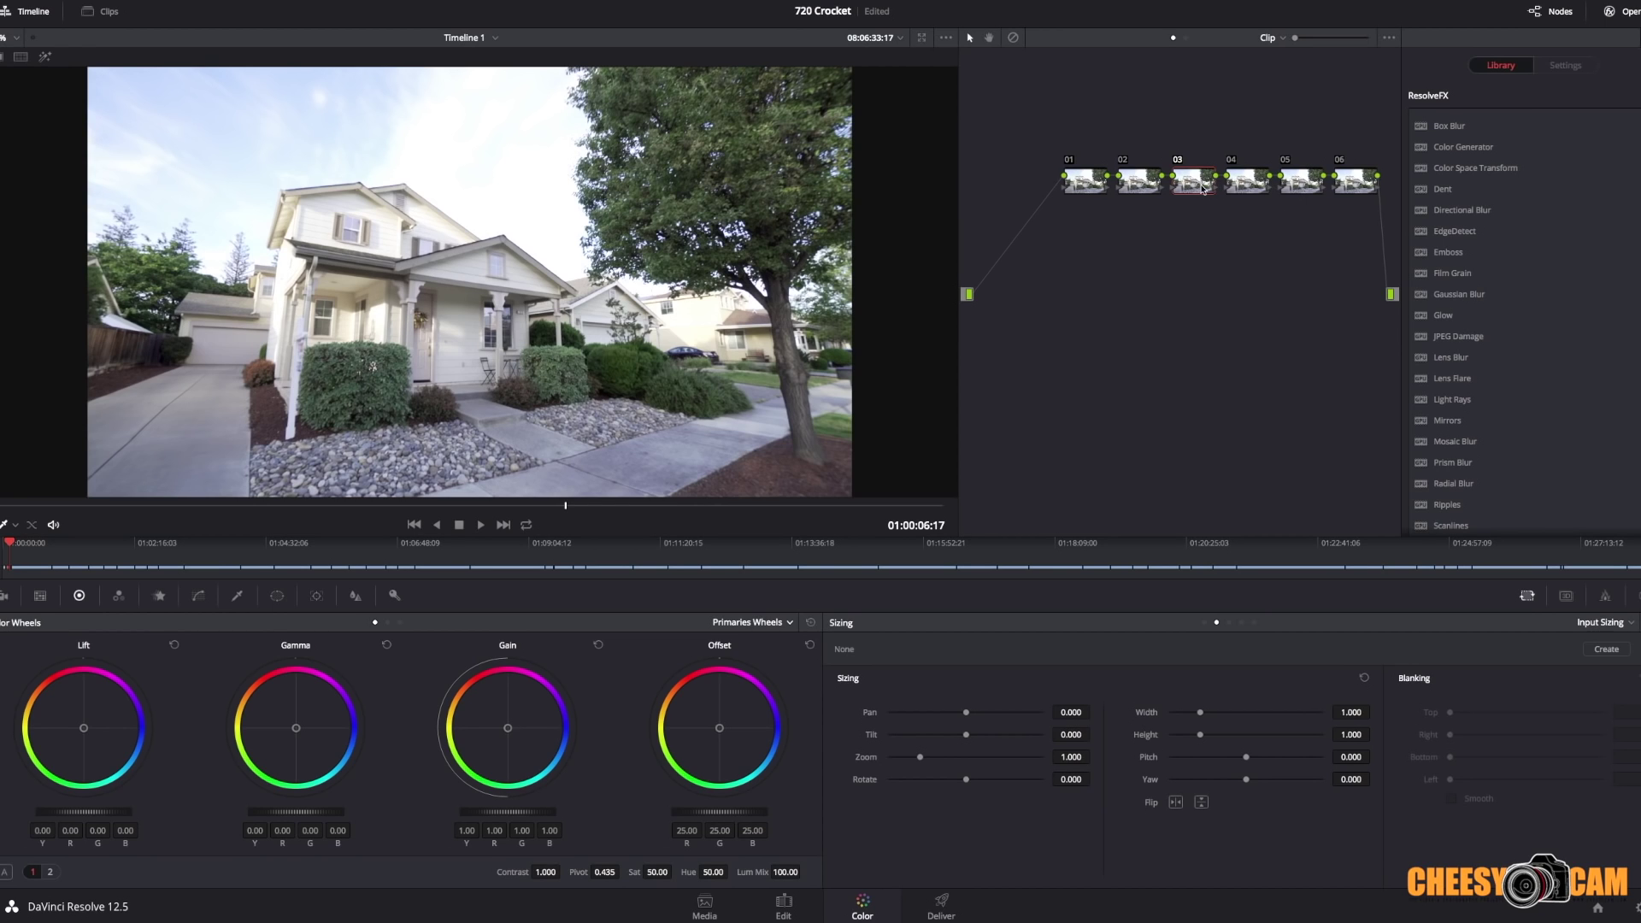
Add a layer node alongside node 03 and set the Layer Mixer composite mode to Overlay.
key("alt+l")
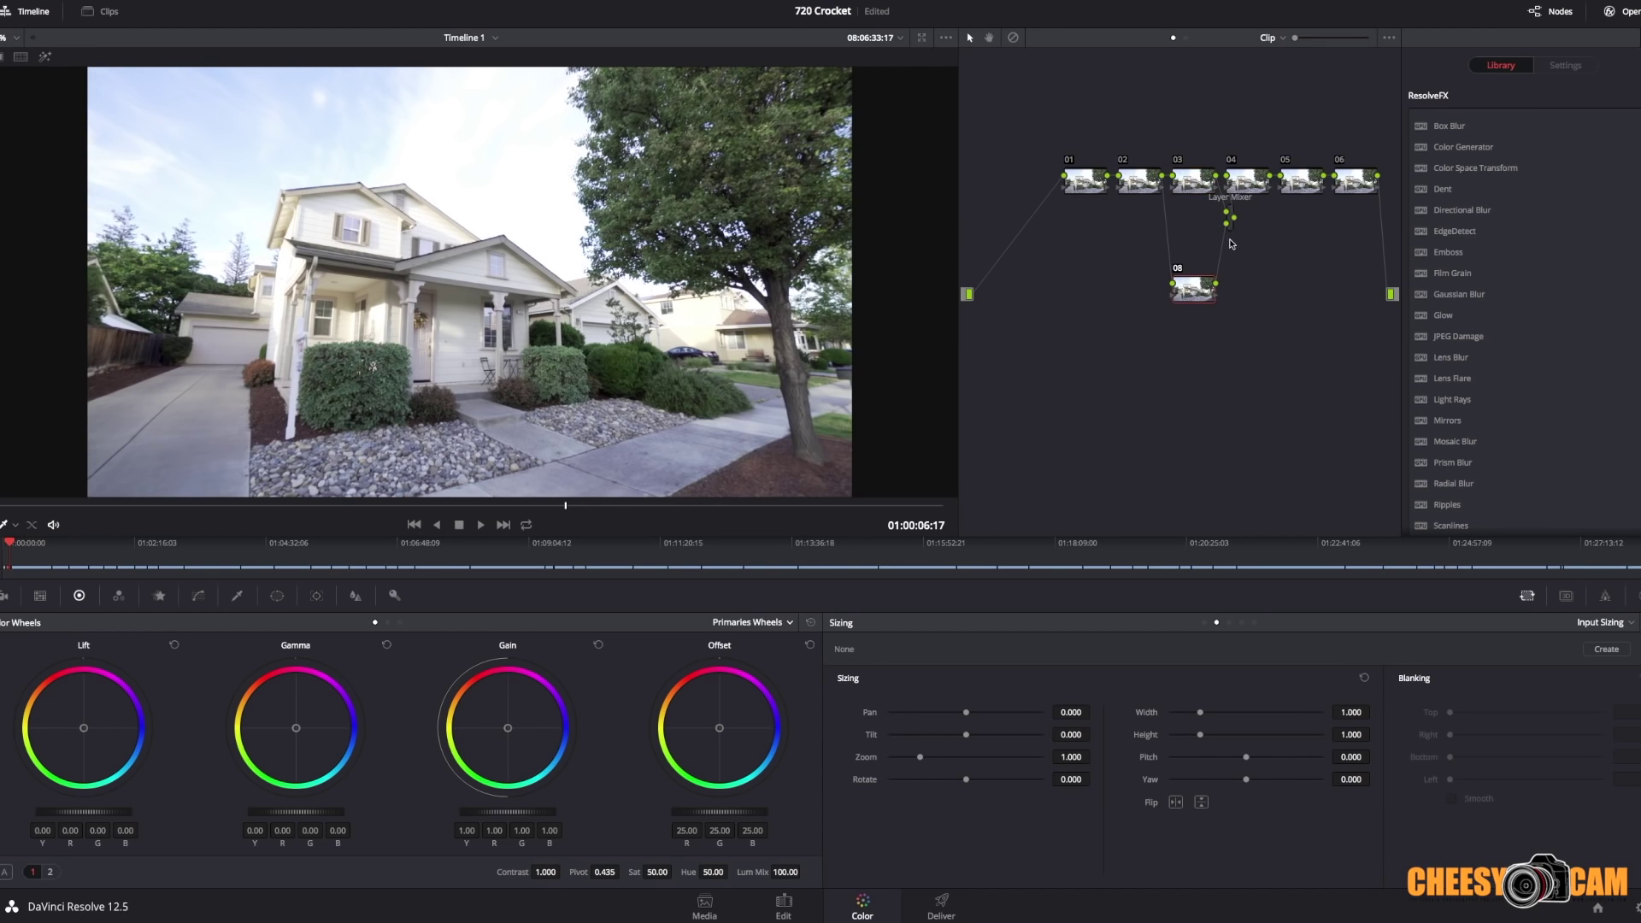
right_click(1231, 229)
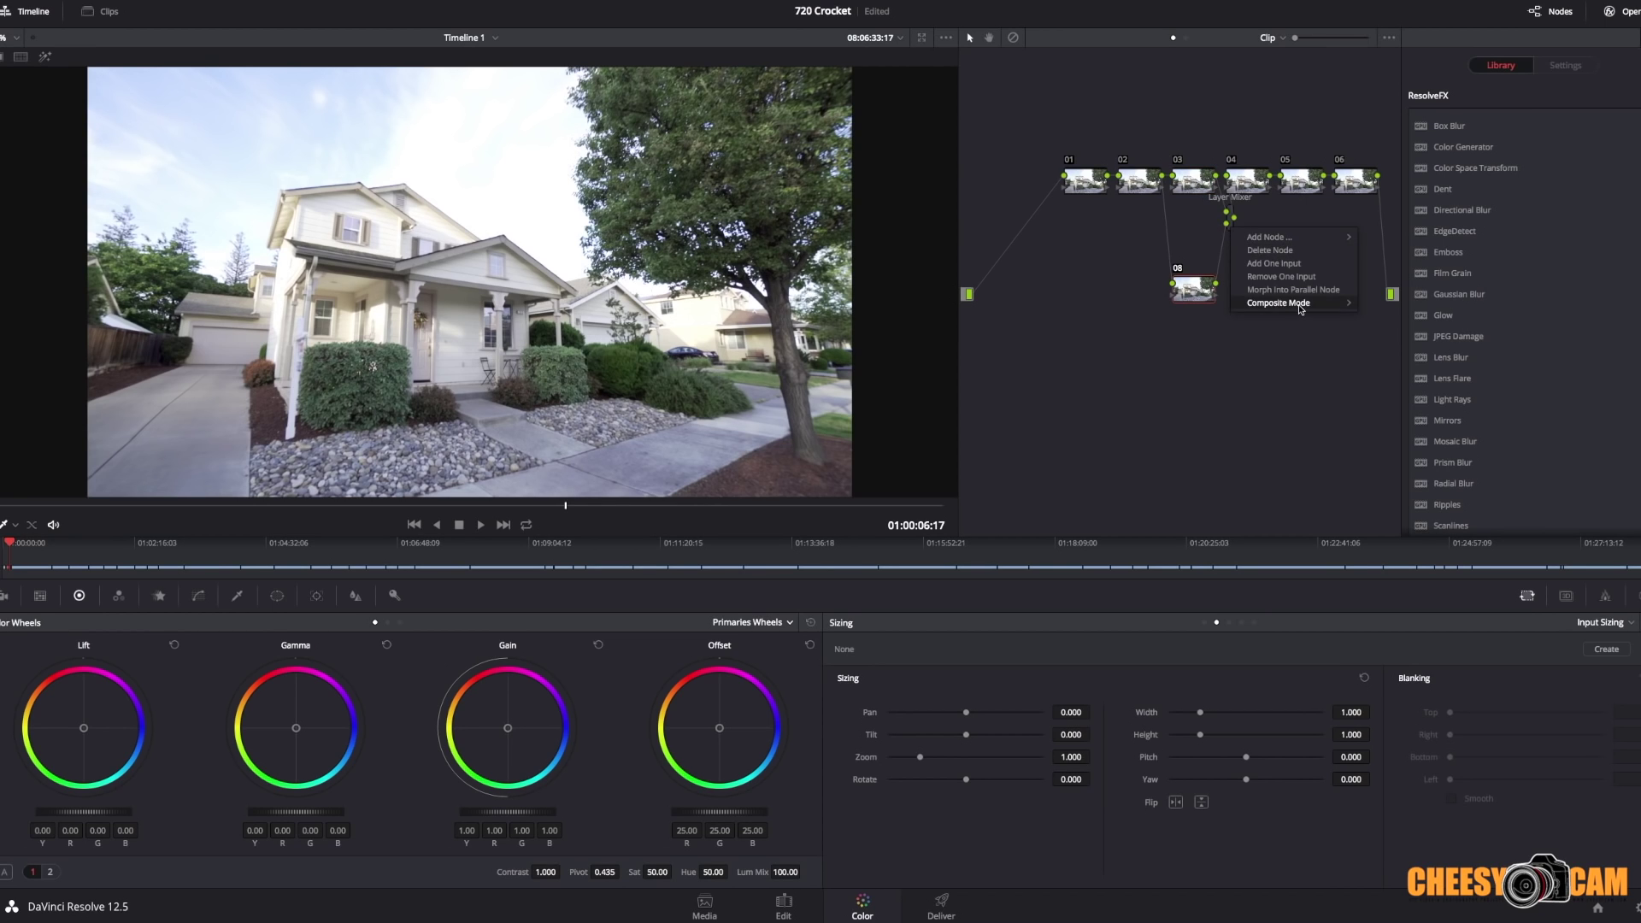
mouse_move(1300, 303)
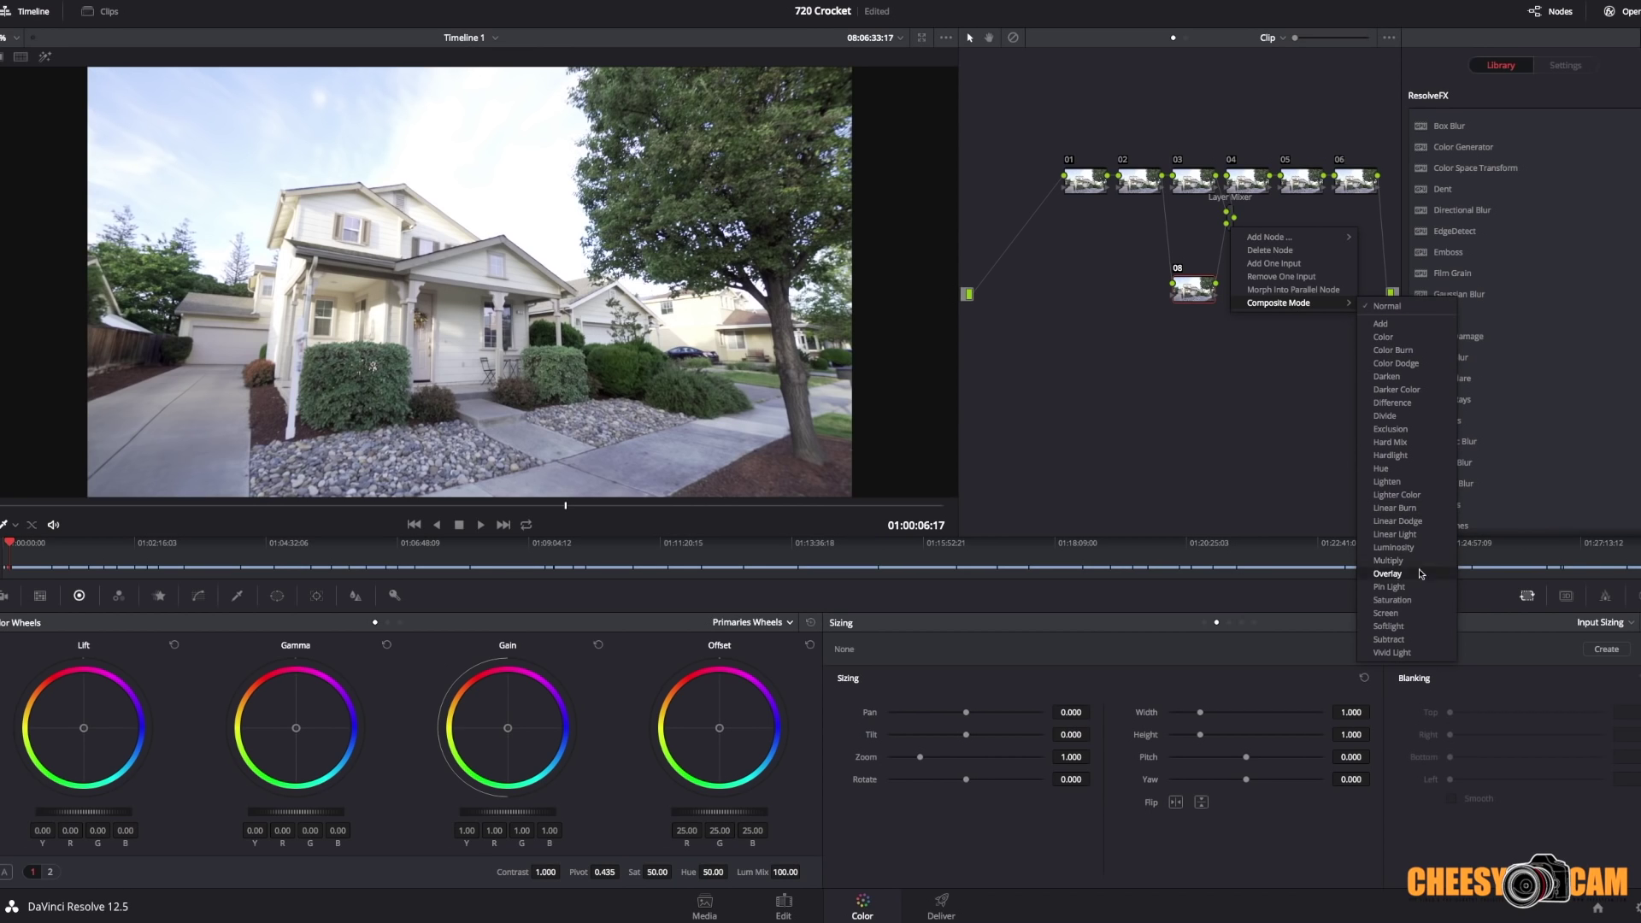
left_click(1403, 619)
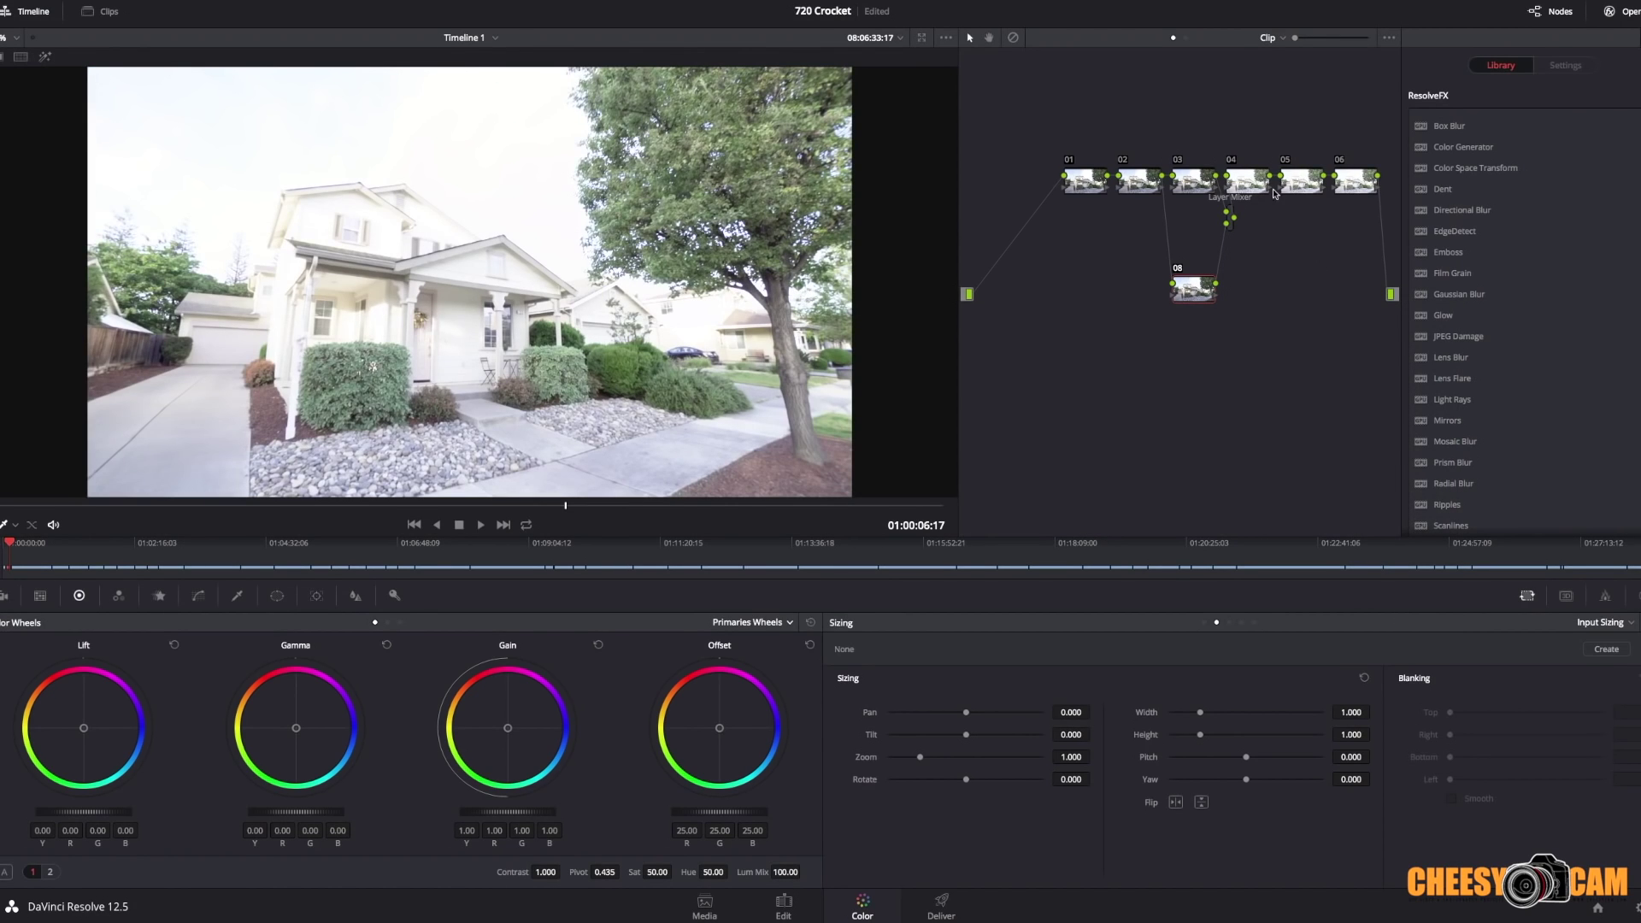
right_click(1233, 231)
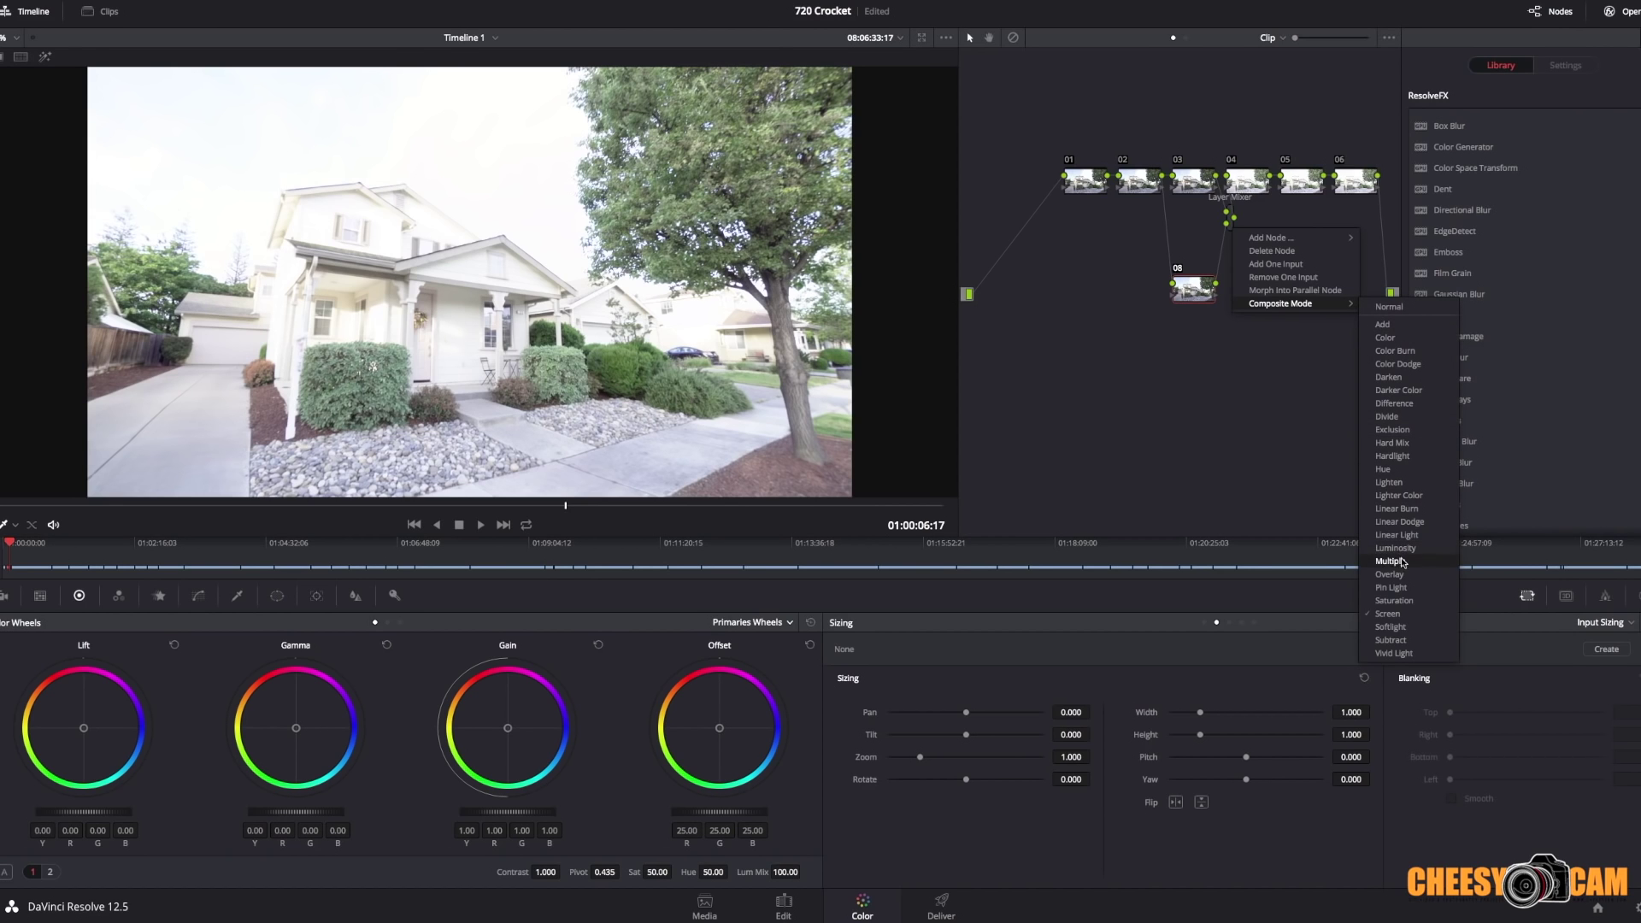
left_click(1391, 574)
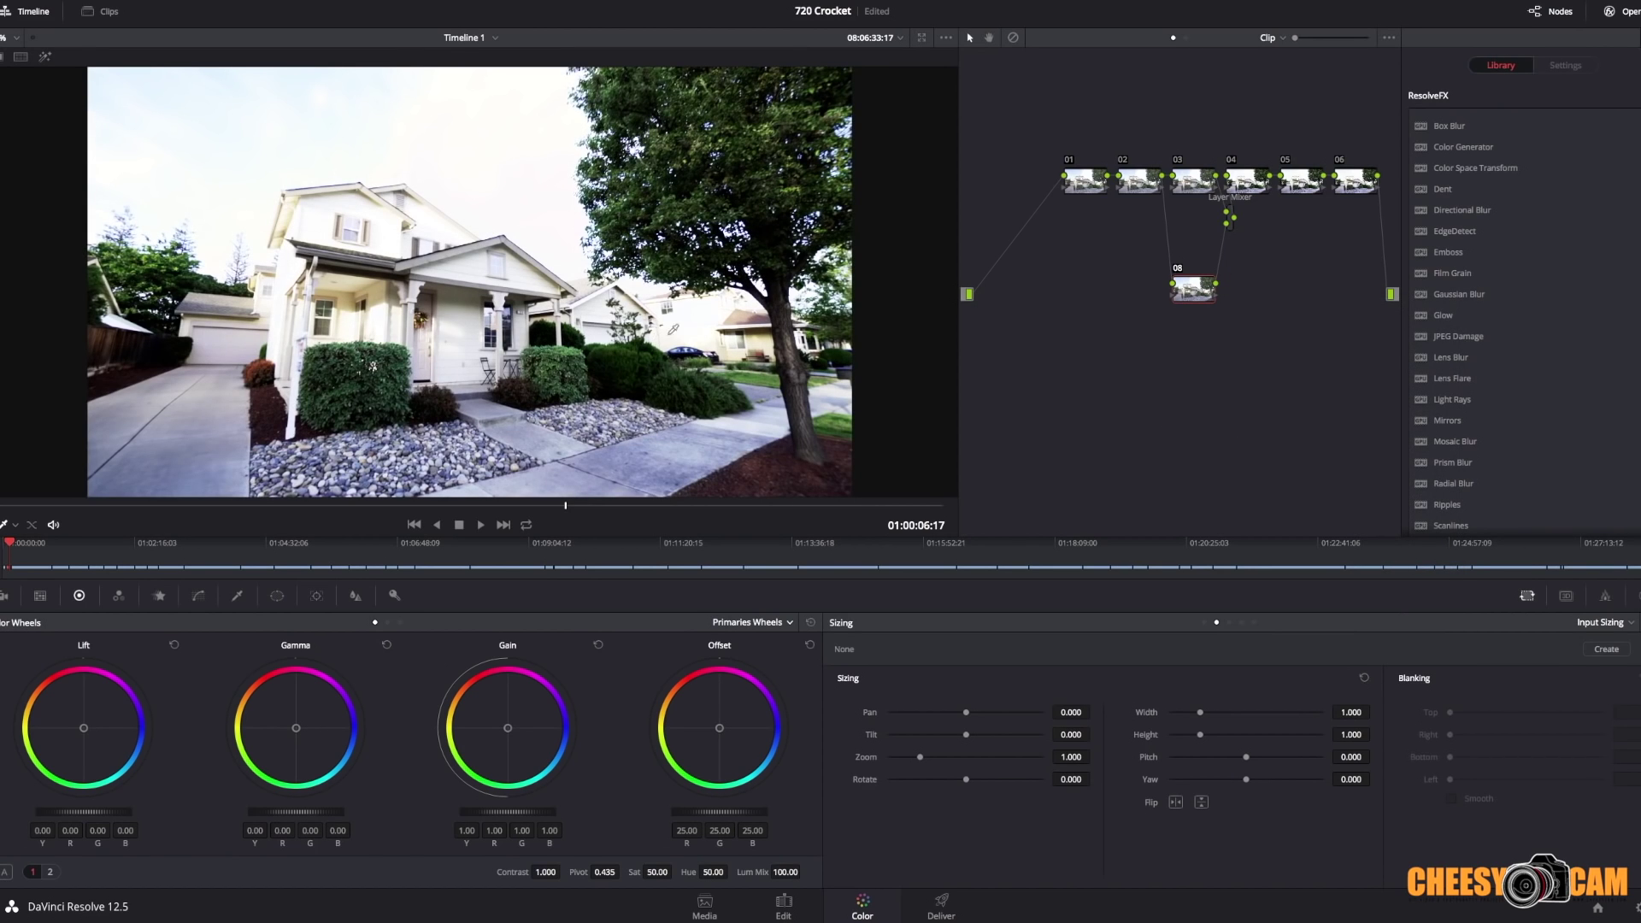
left_click_drag(1091, 191, 1122, 233)
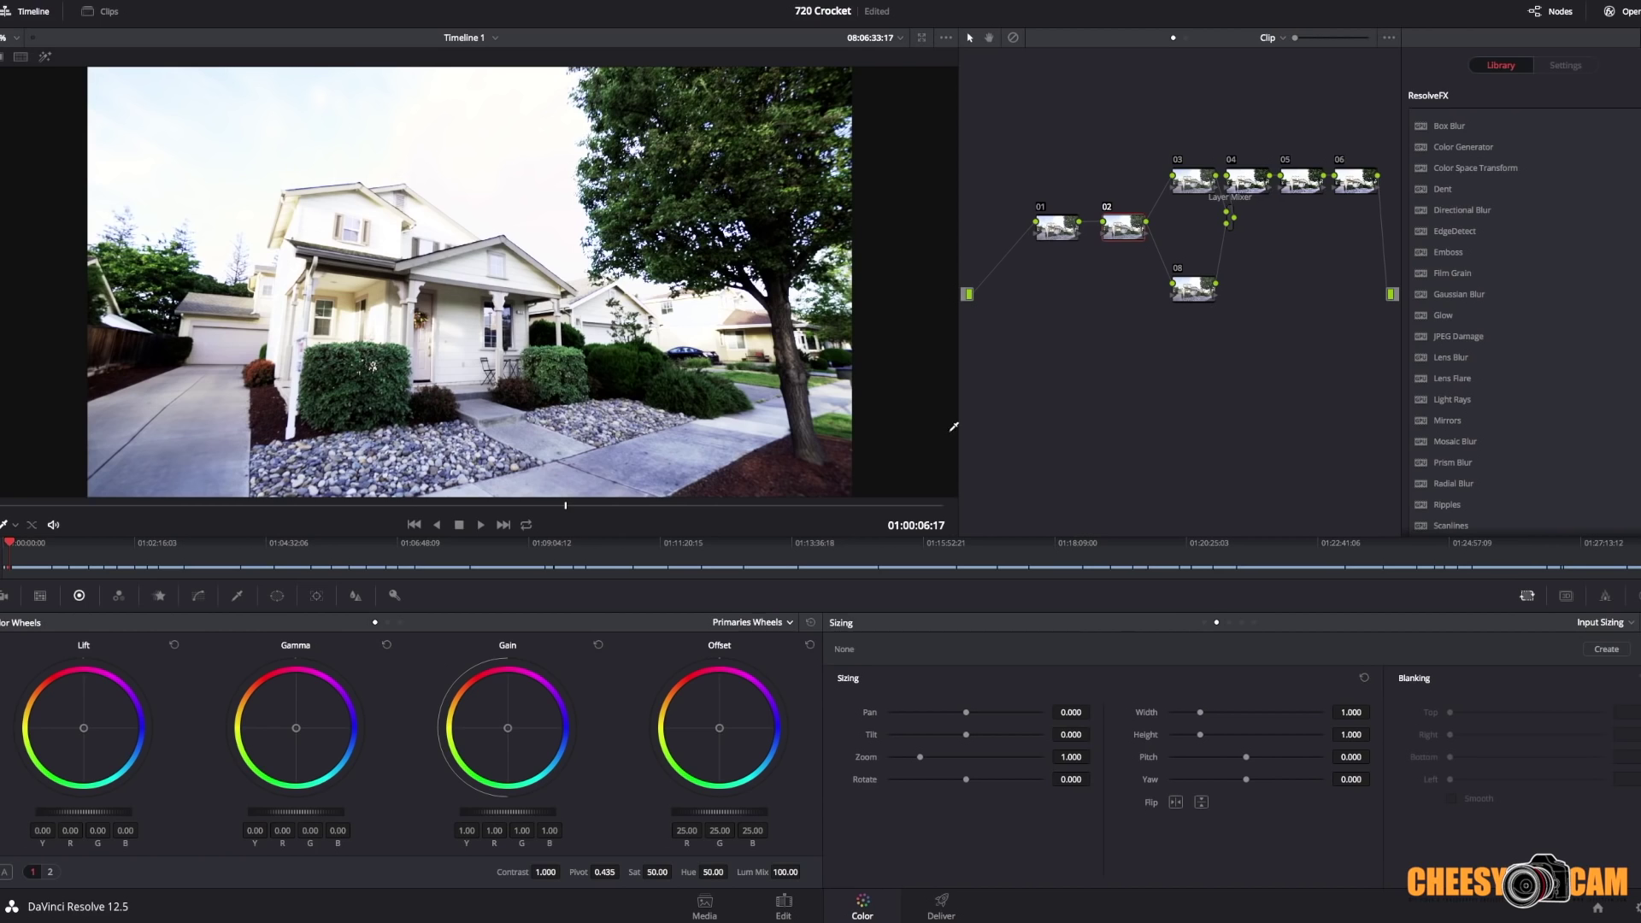
On node 02, use a linked YRGB custom curve and pull its top point far down.
left_click(198, 595)
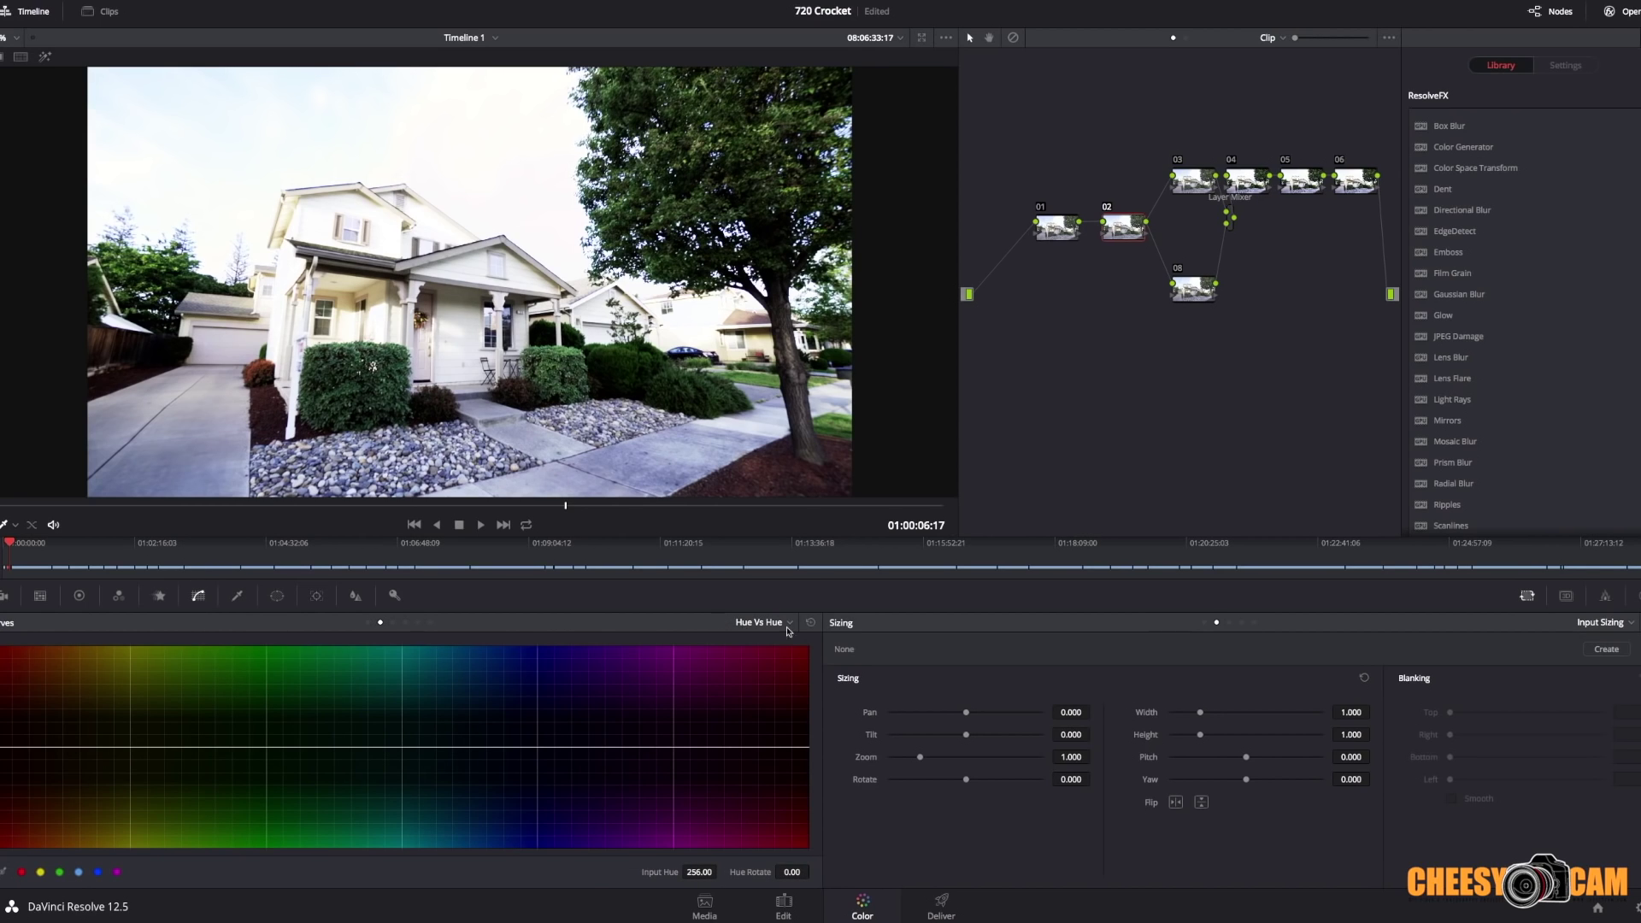
left_click(761, 622)
left_click(756, 642)
left_click(715, 646)
left_click_drag(647, 651, 694, 772)
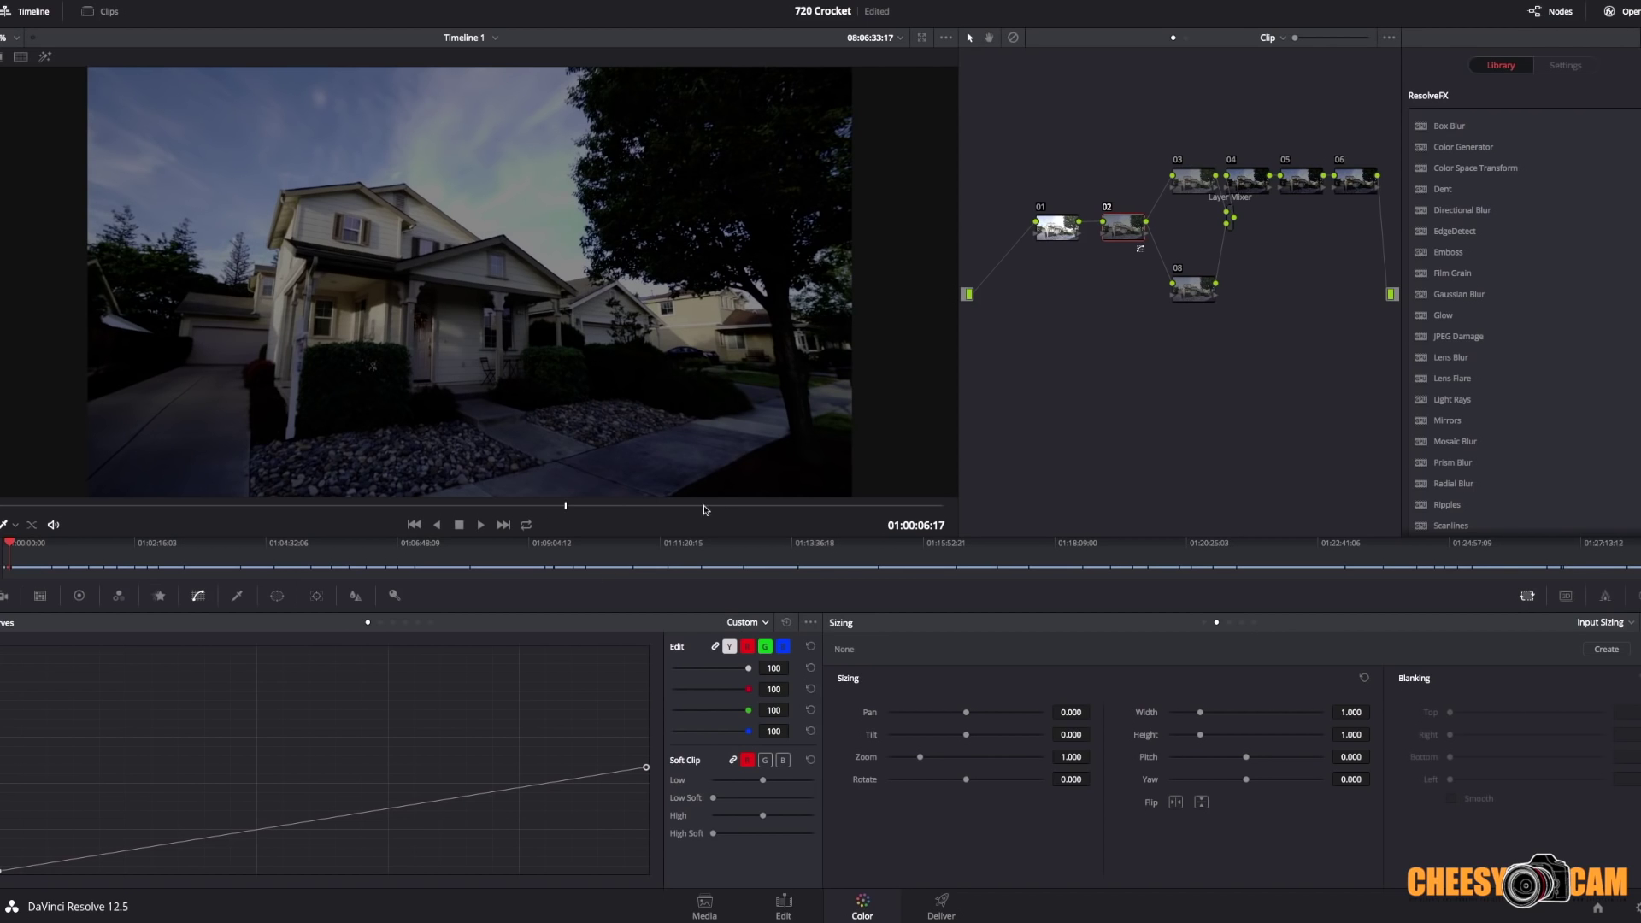
Compare against the ungraded clip, then raise the black point and add shadow and highlight points.
key("shift+d")
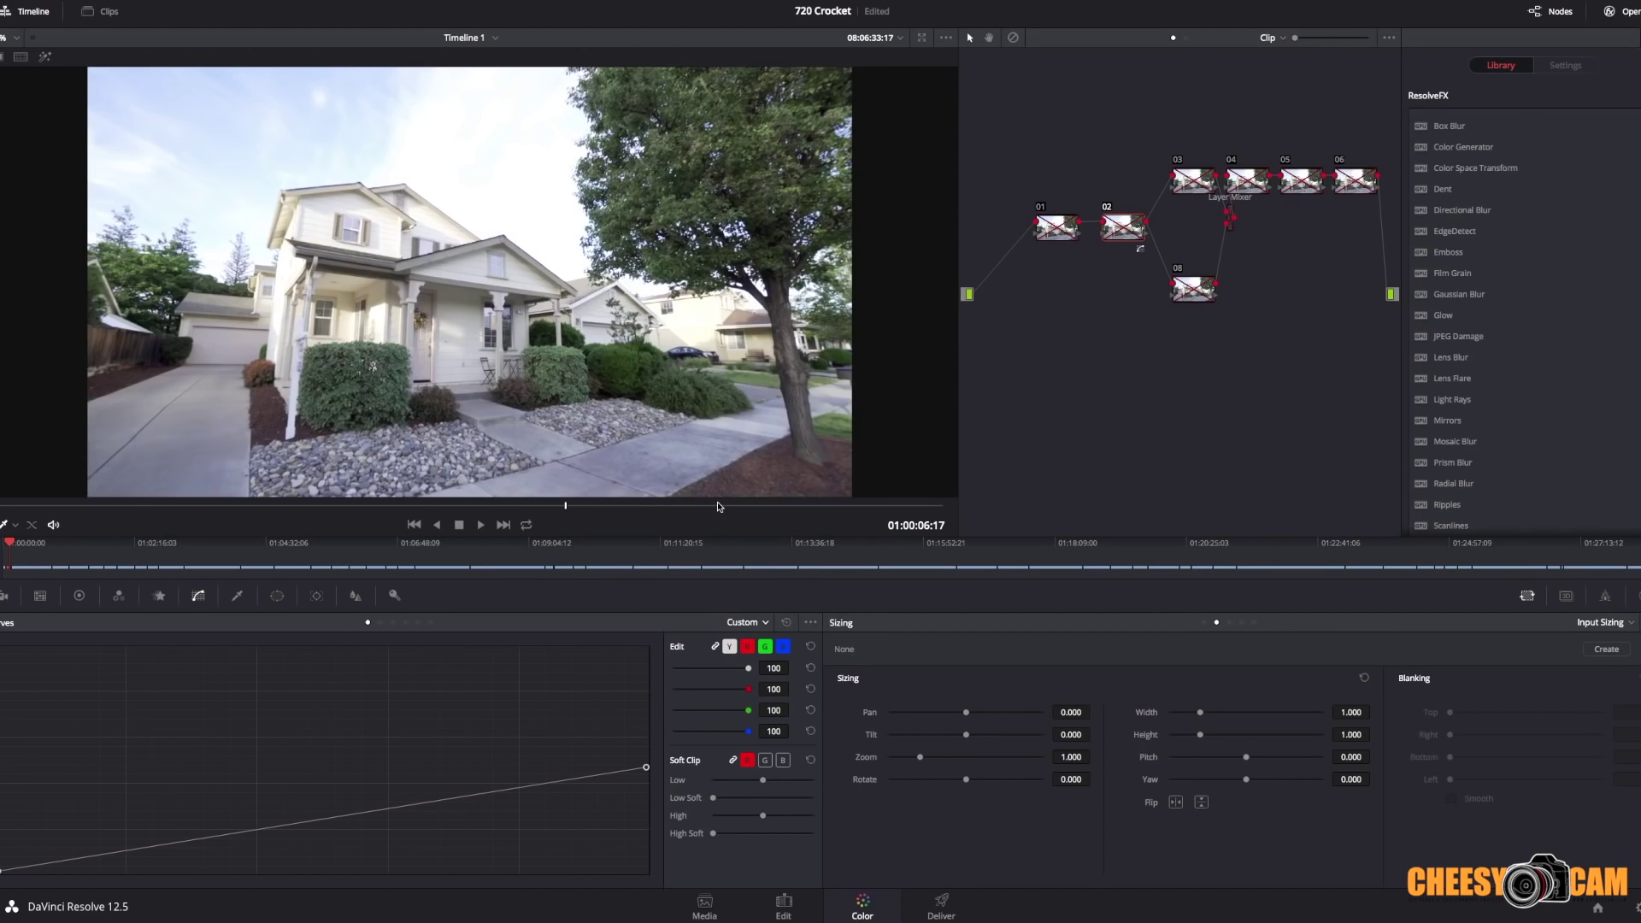
key("shift+d")
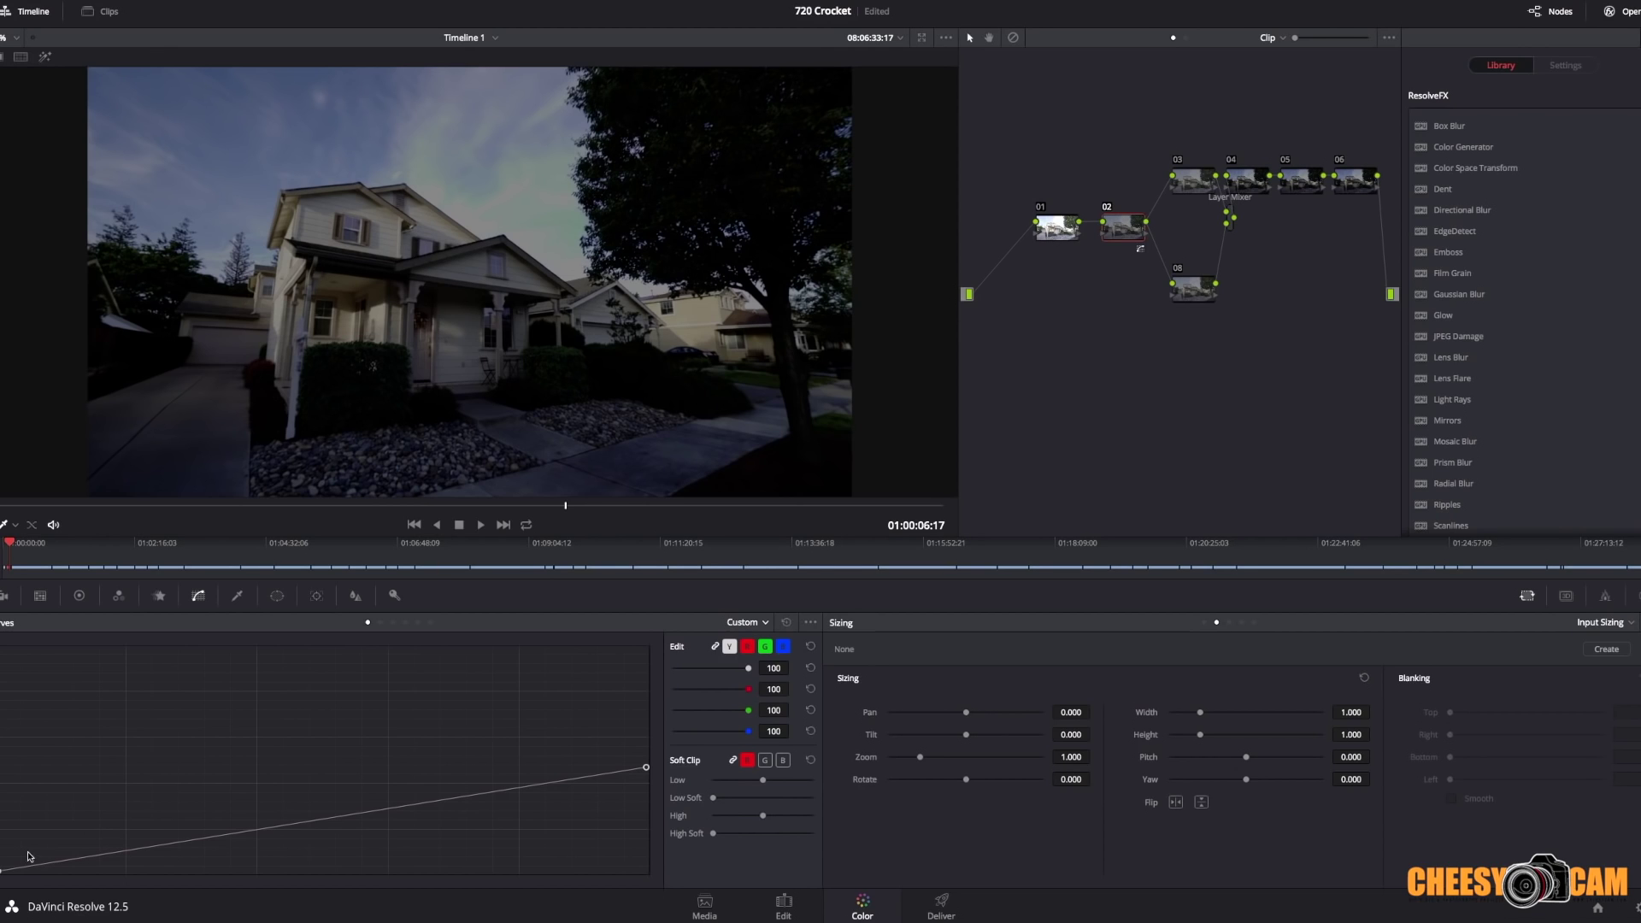
left_click_drag(1, 872, 1, 843)
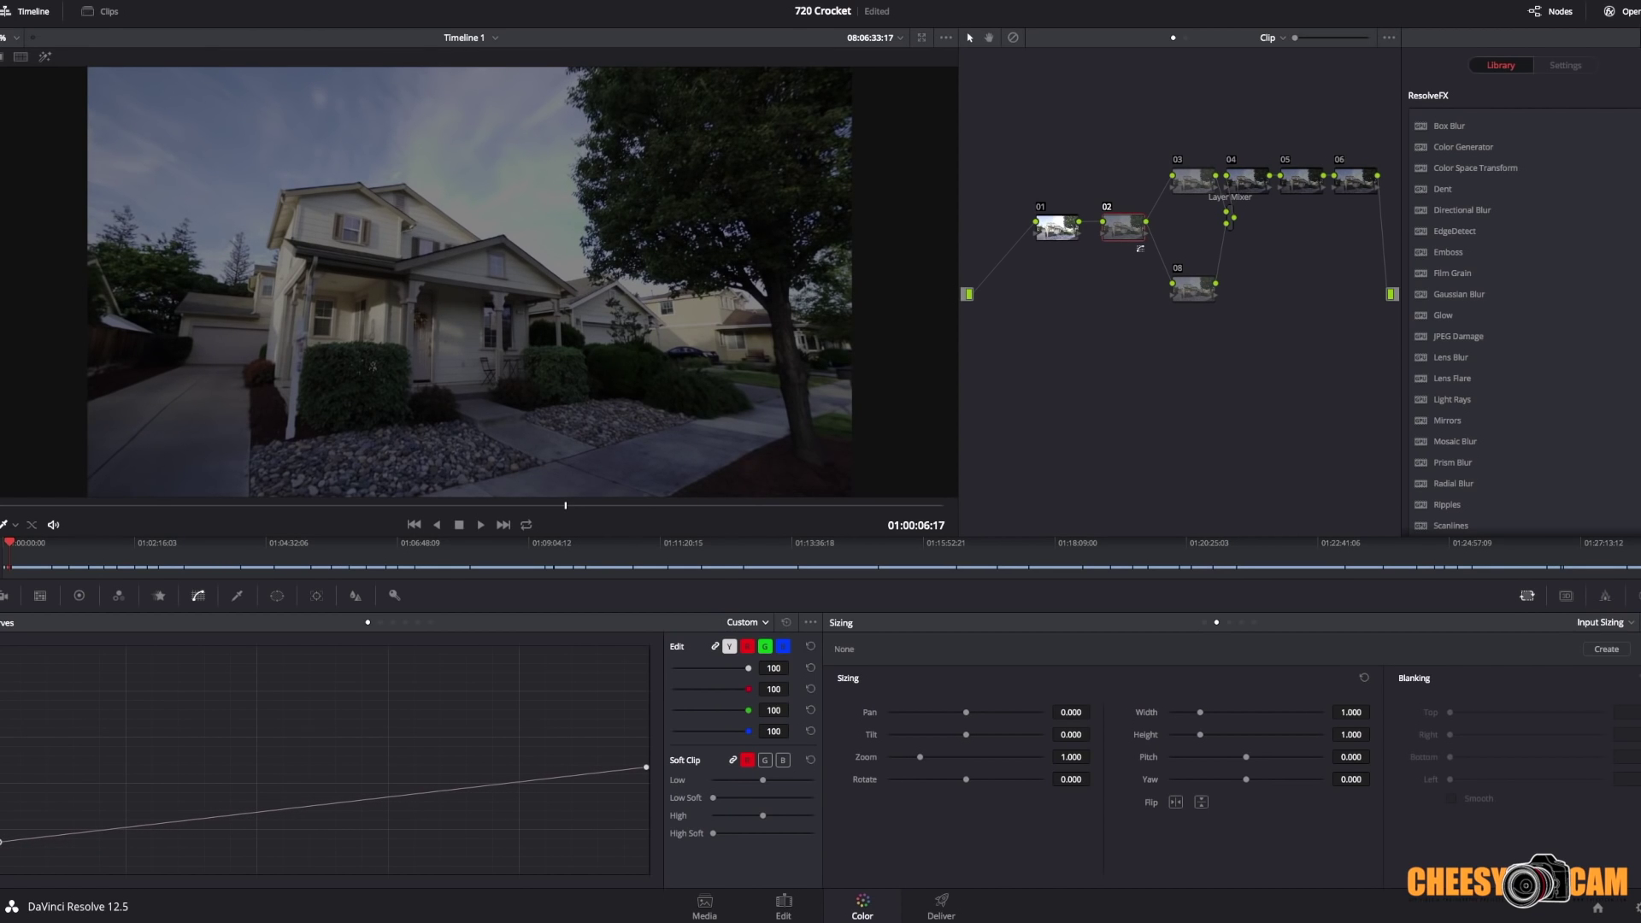
left_click_drag(42, 839, 52, 821)
mouse_move(544, 779)
left_mouse_down()
mouse_move(538, 766)
mouse_move(544, 784)
left_mouse_up()
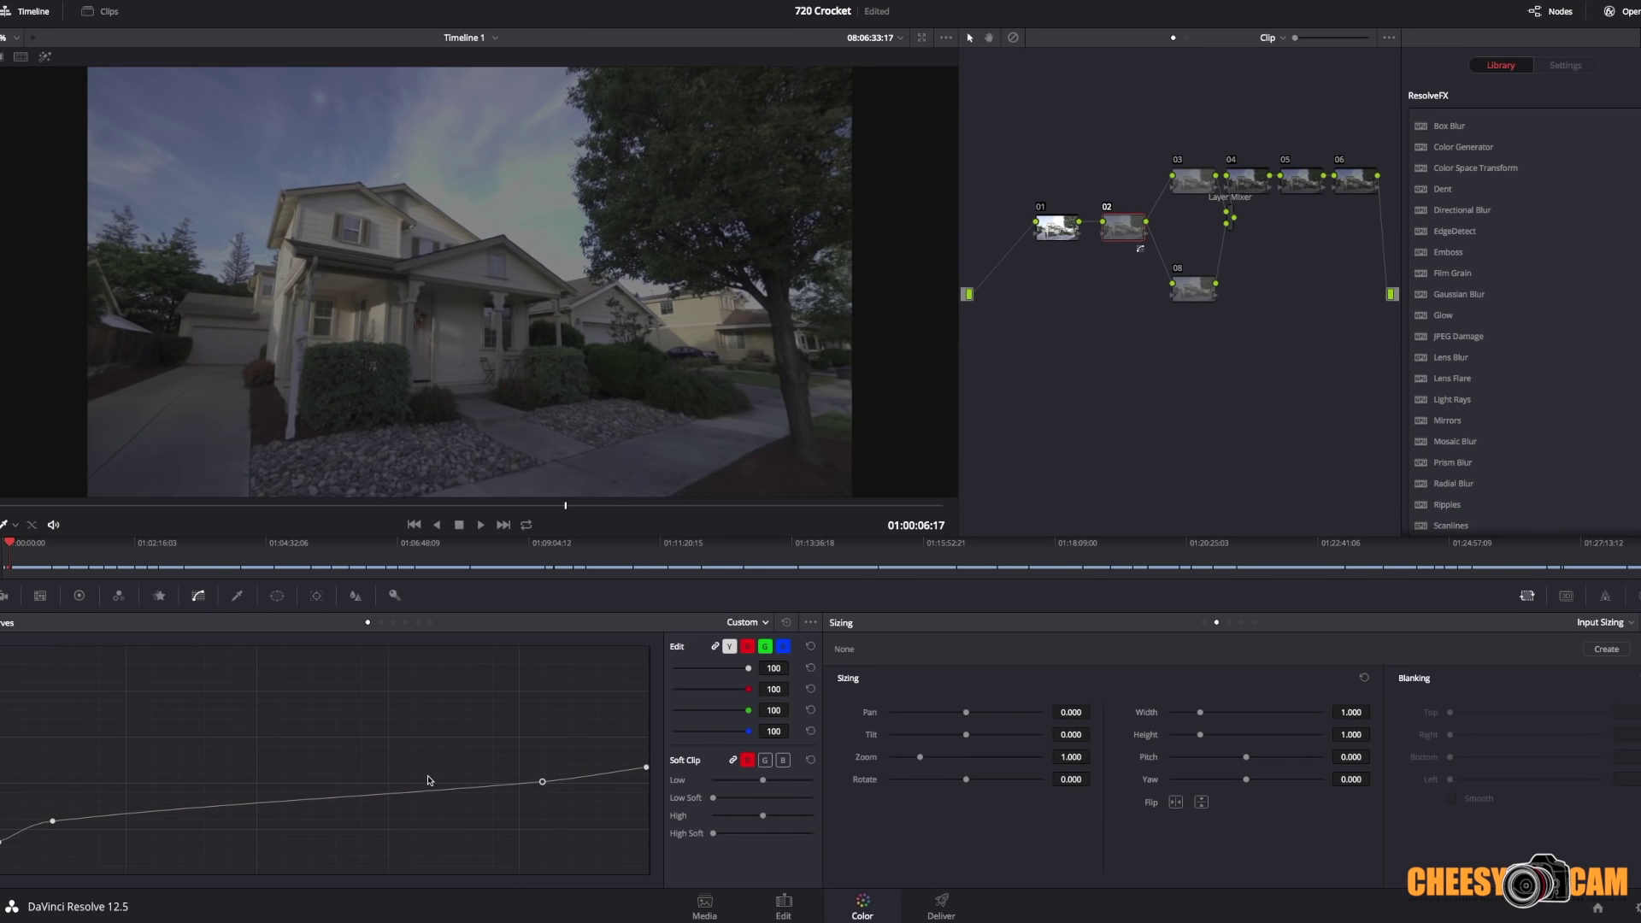
Rearrange node 01, node 03 and the other nodes to tidy the node tree.
left_click(1060, 229)
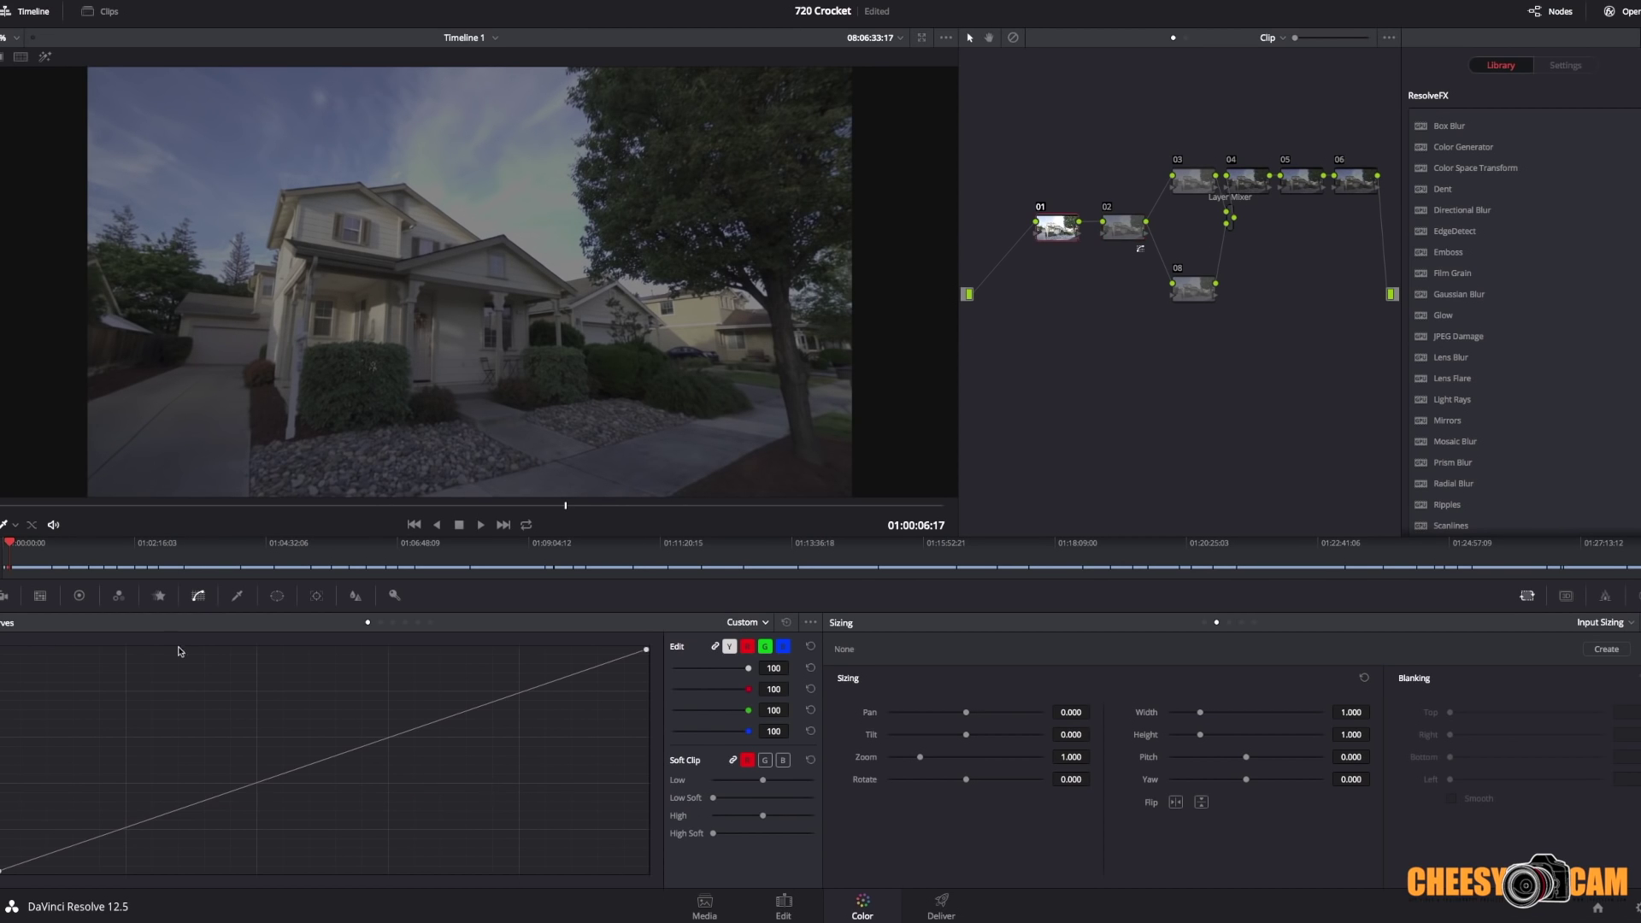
left_click_drag(1044, 235, 997, 242)
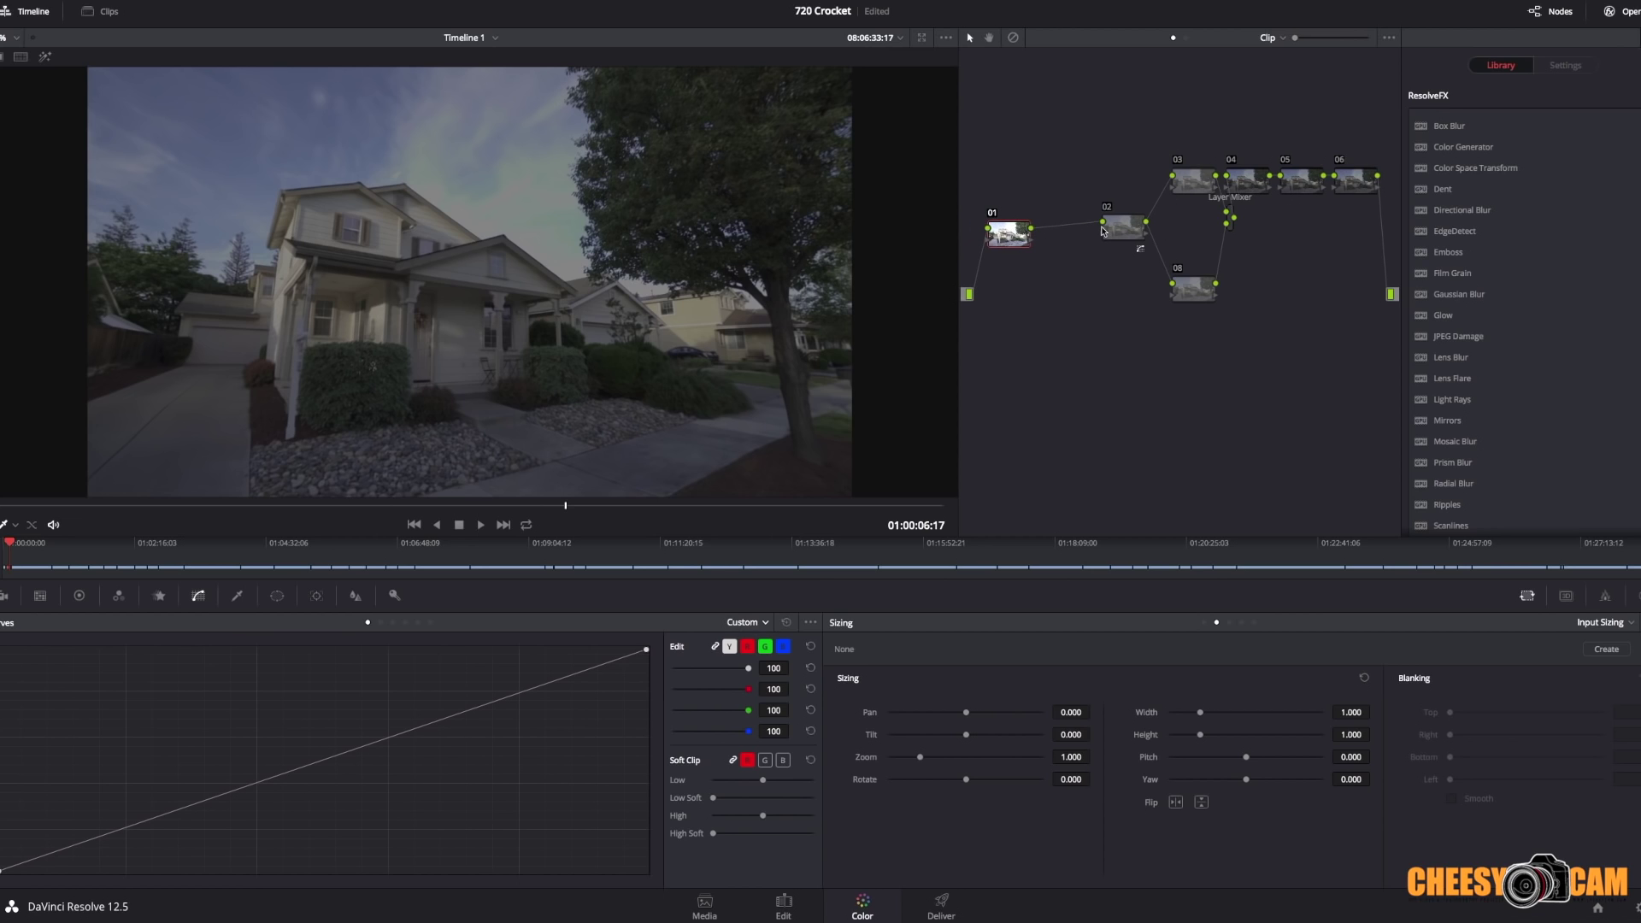
left_click_drag(1101, 229, 1069, 232)
left_click_drag(1195, 291, 1147, 282)
left_click_drag(1202, 187, 1253, 252)
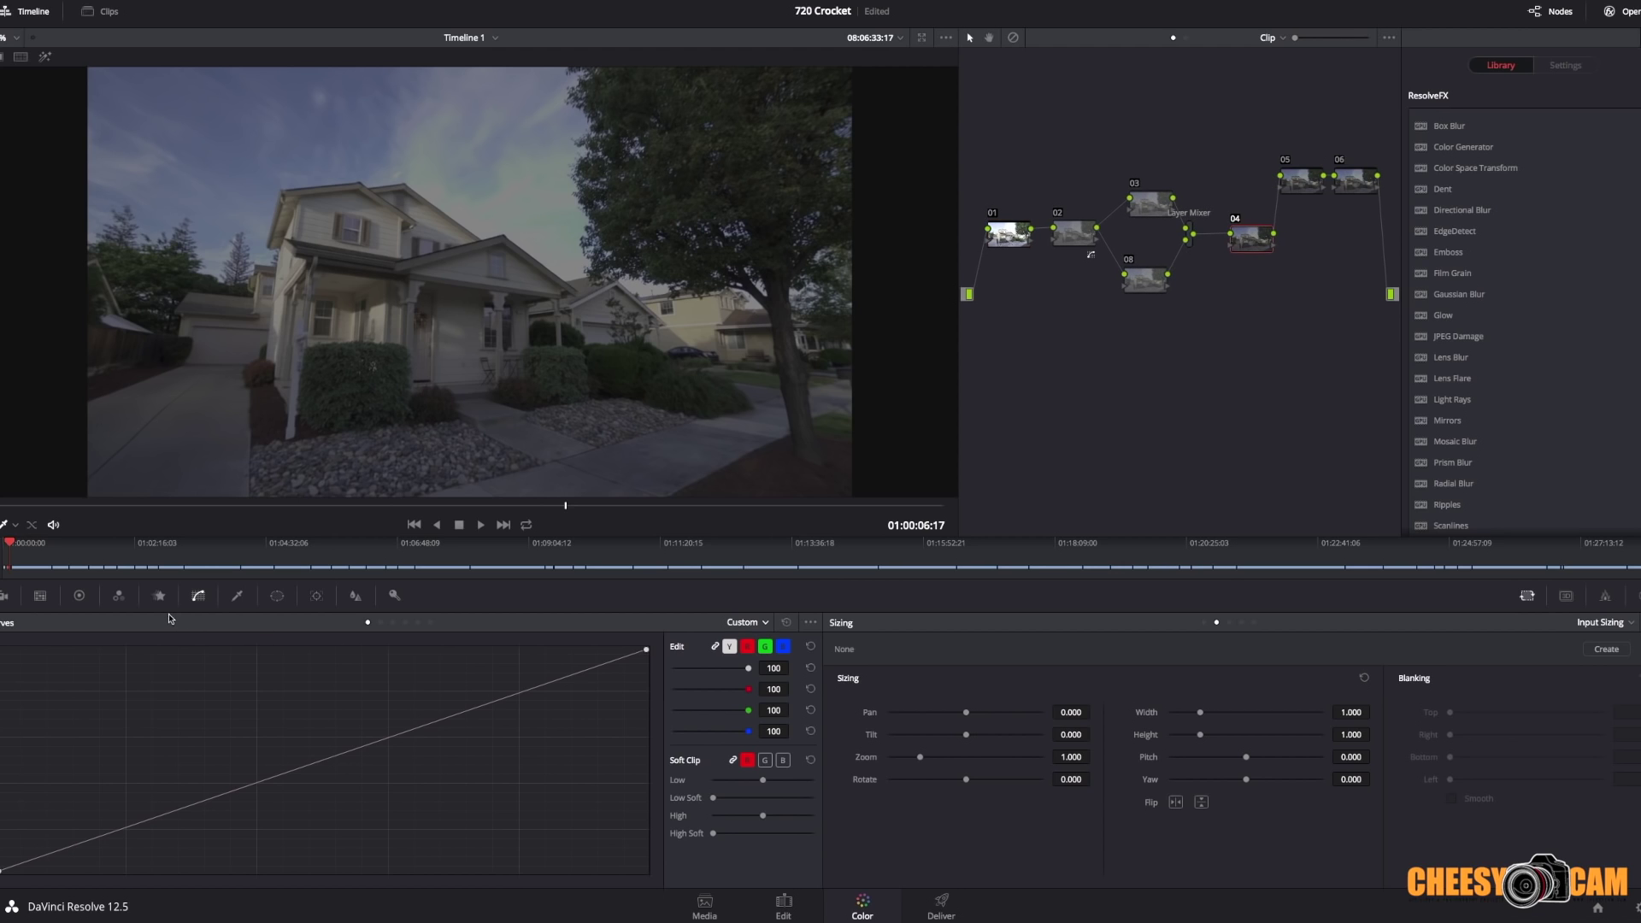
On node 04, raise contrast, set Highlights to 99.00 and Shadows to about 10.50.
left_click(81, 596)
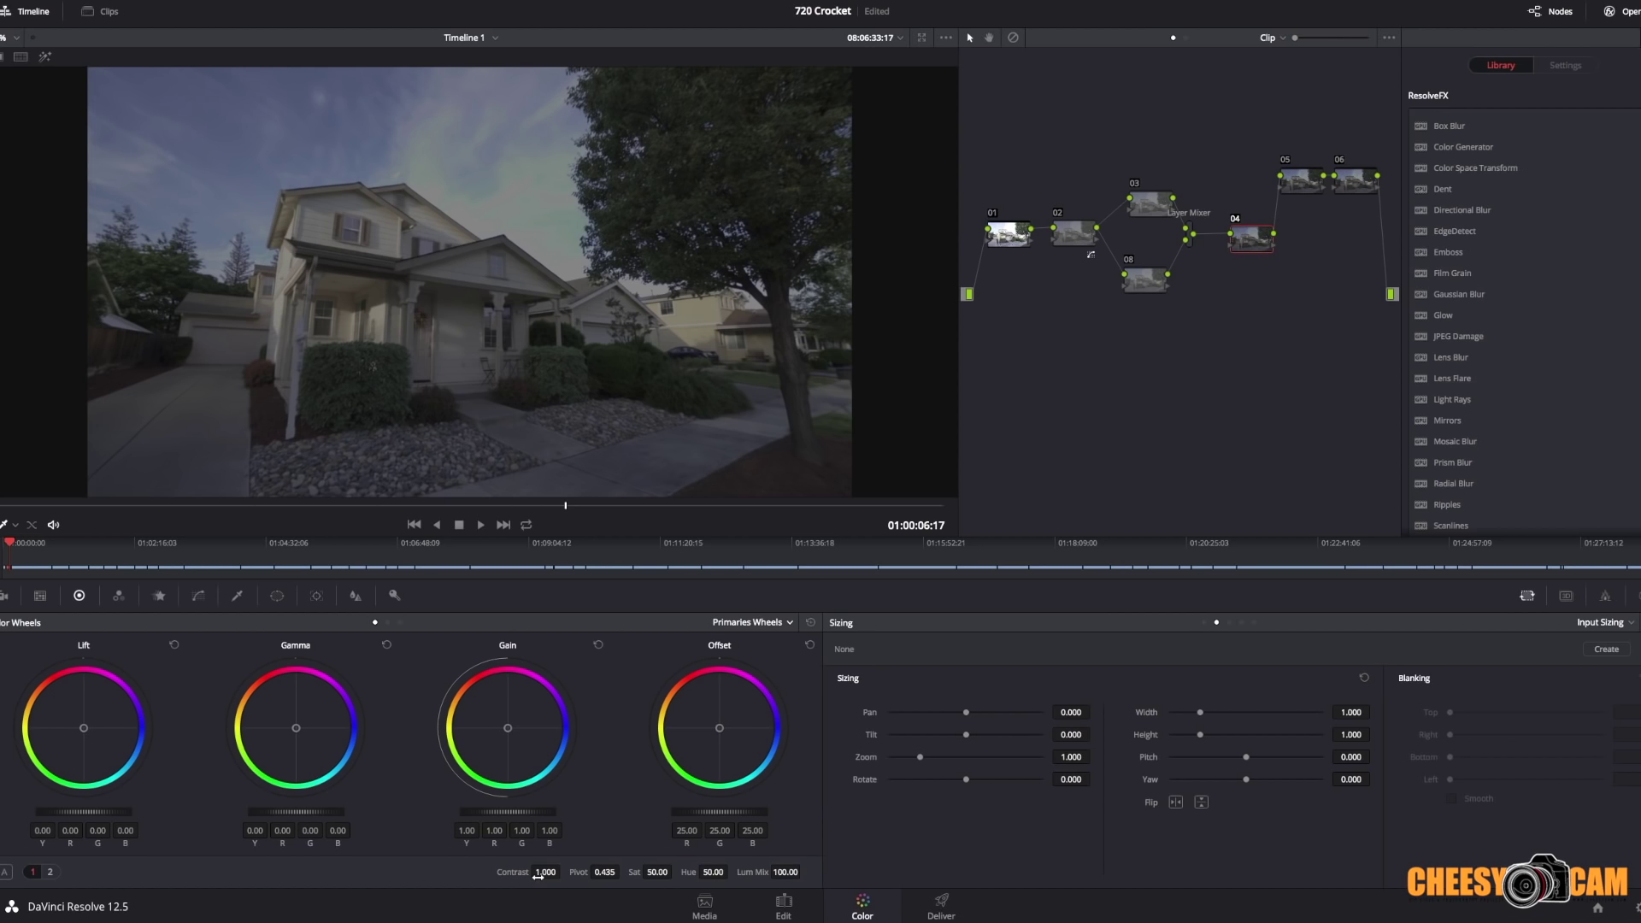
left_click_drag(564, 872, 564, 872)
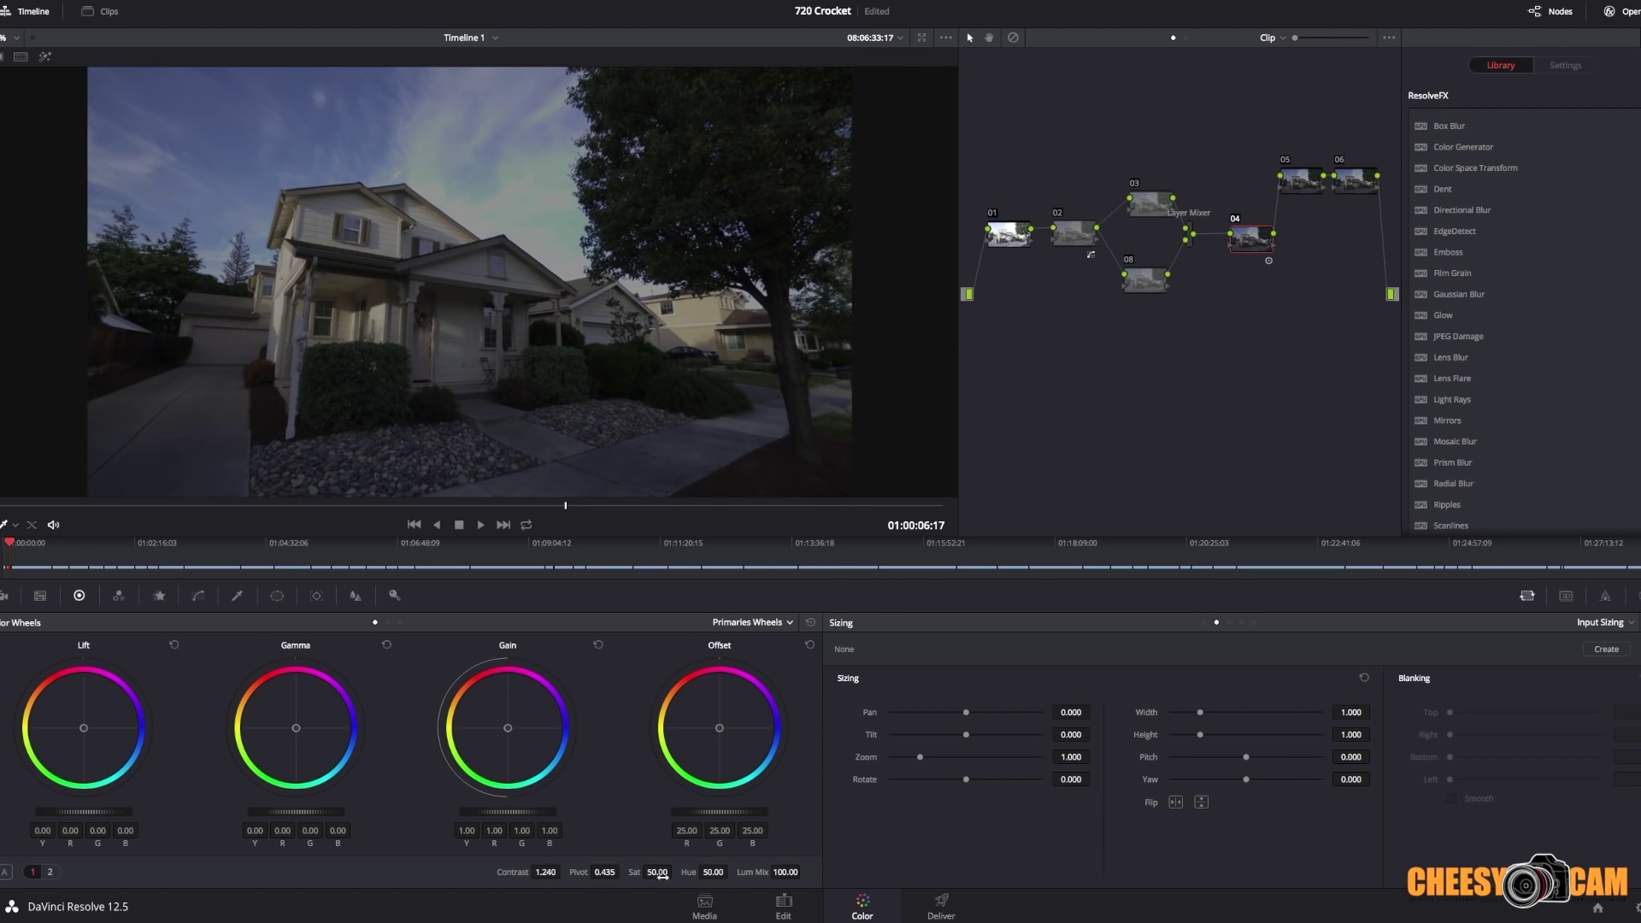
left_click(50, 872)
left_click_drag(758, 871, 828, 871)
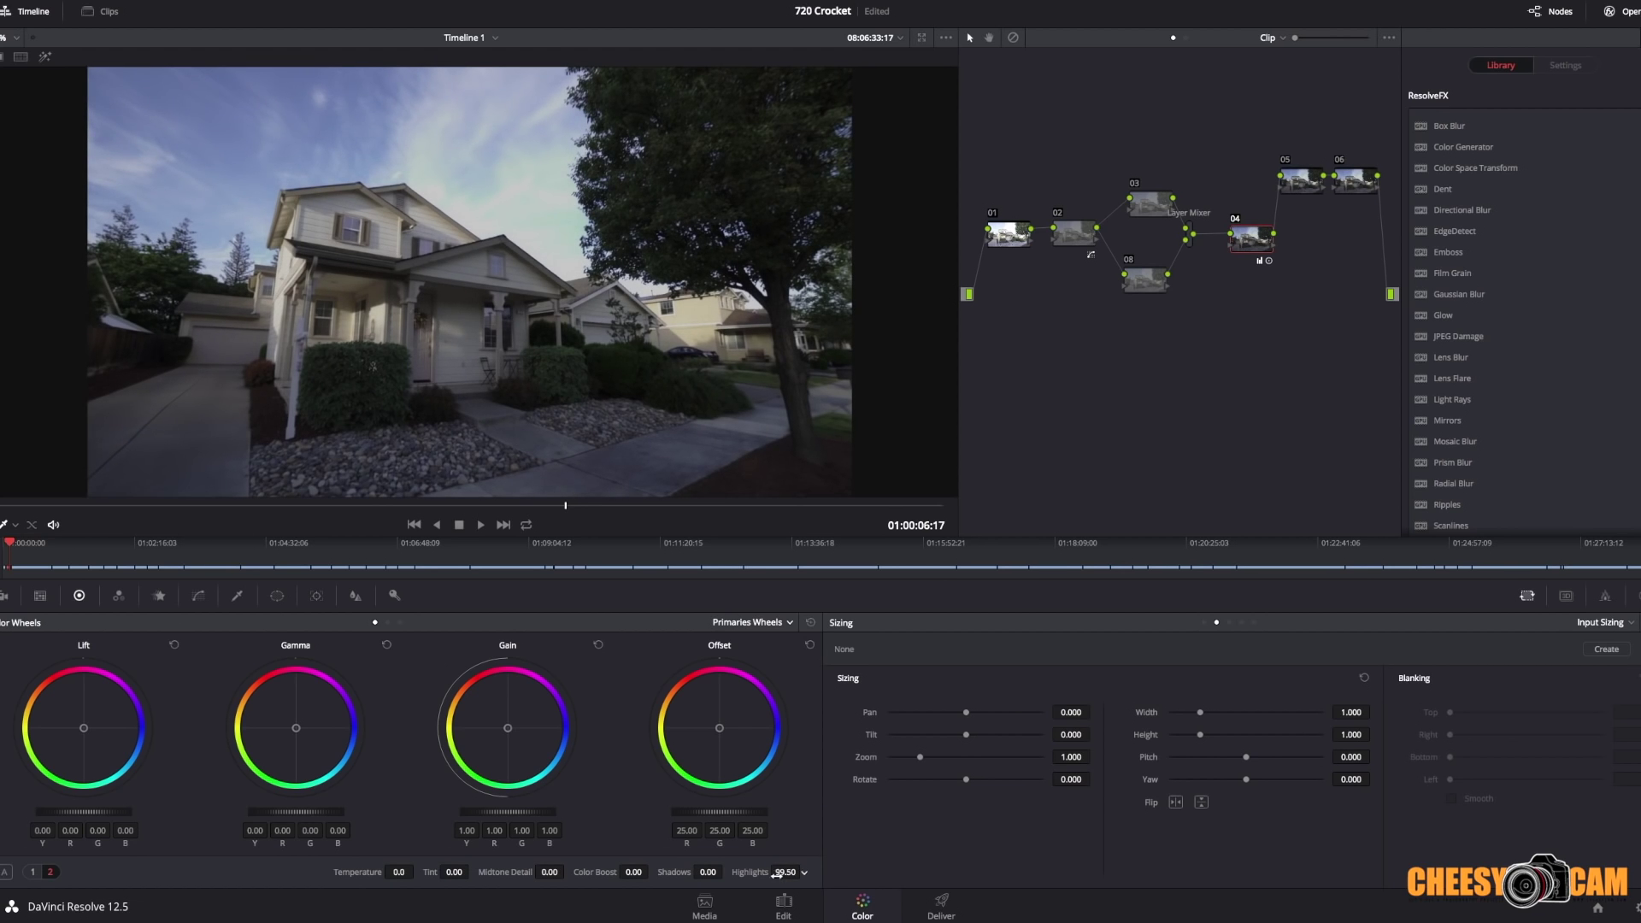
left_click_drag(805, 870, 801, 870)
left_click_drag(708, 872, 718, 872)
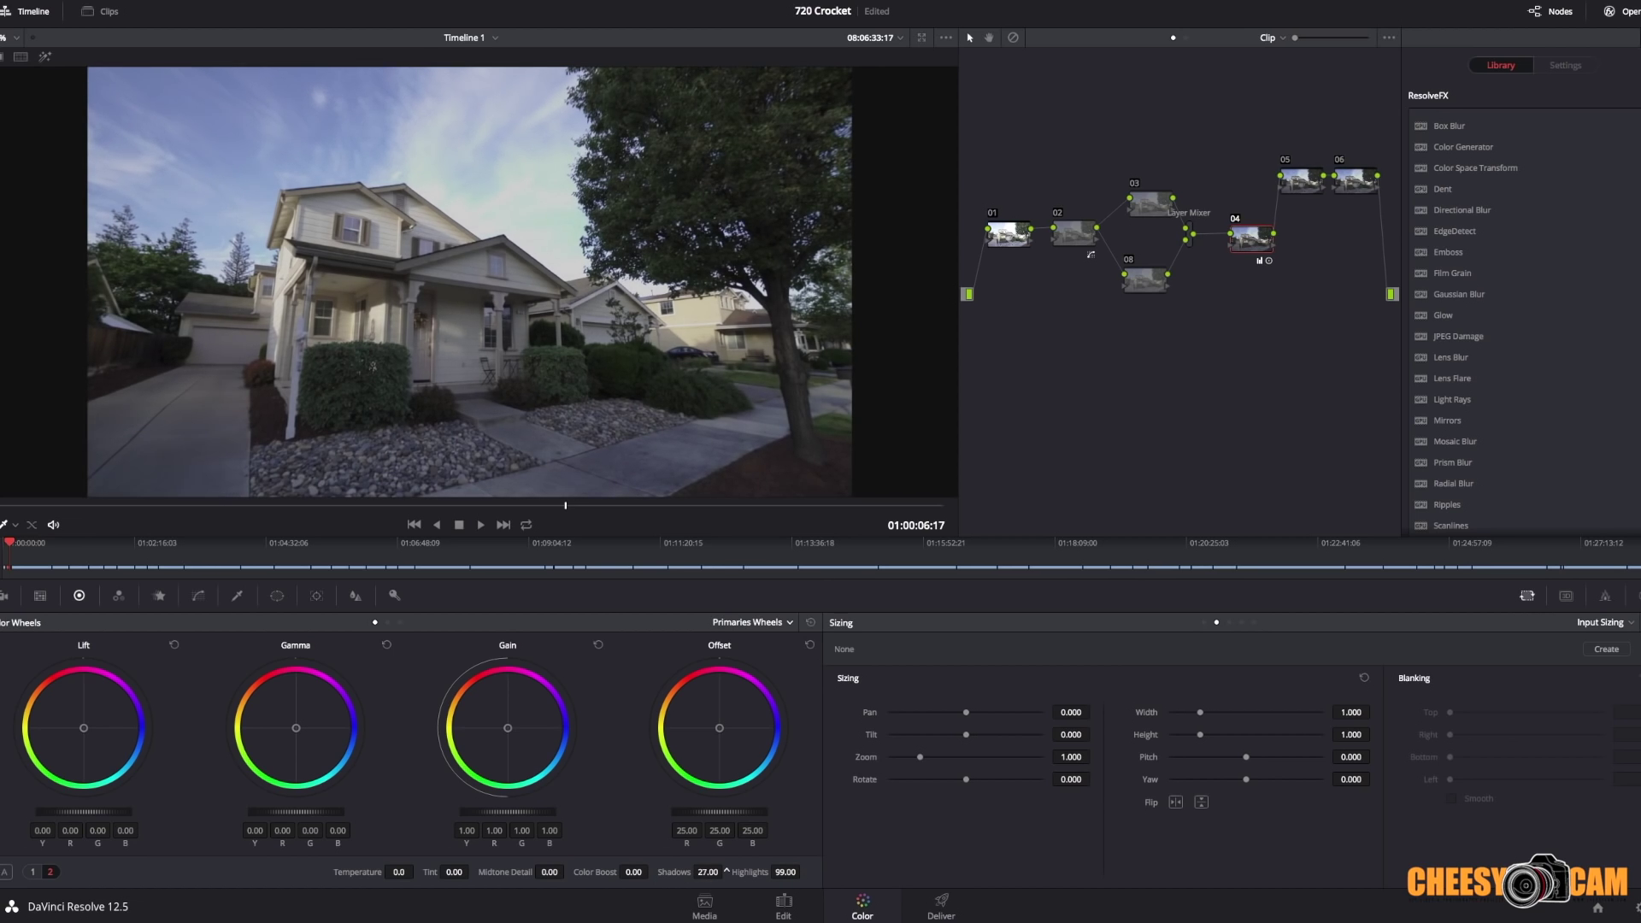
left_click_drag(708, 872, 705, 872)
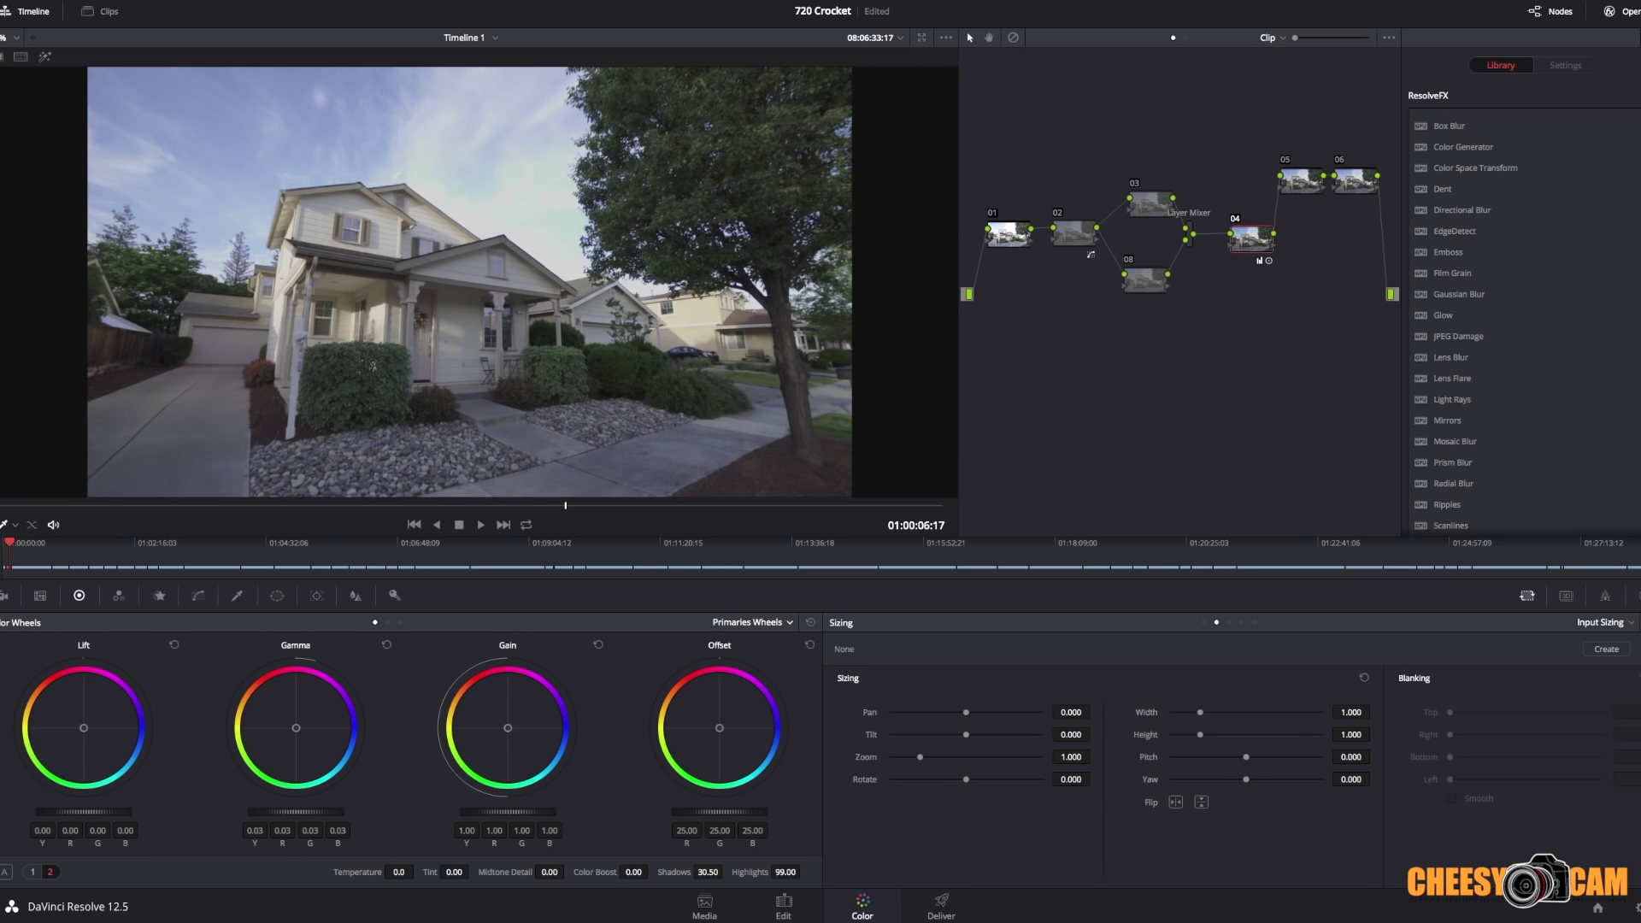
Lower the Lift, raise the Gamma and lower the Gain slightly, then compare with the ungraded image.
left_click_drag(129, 816, 126, 816)
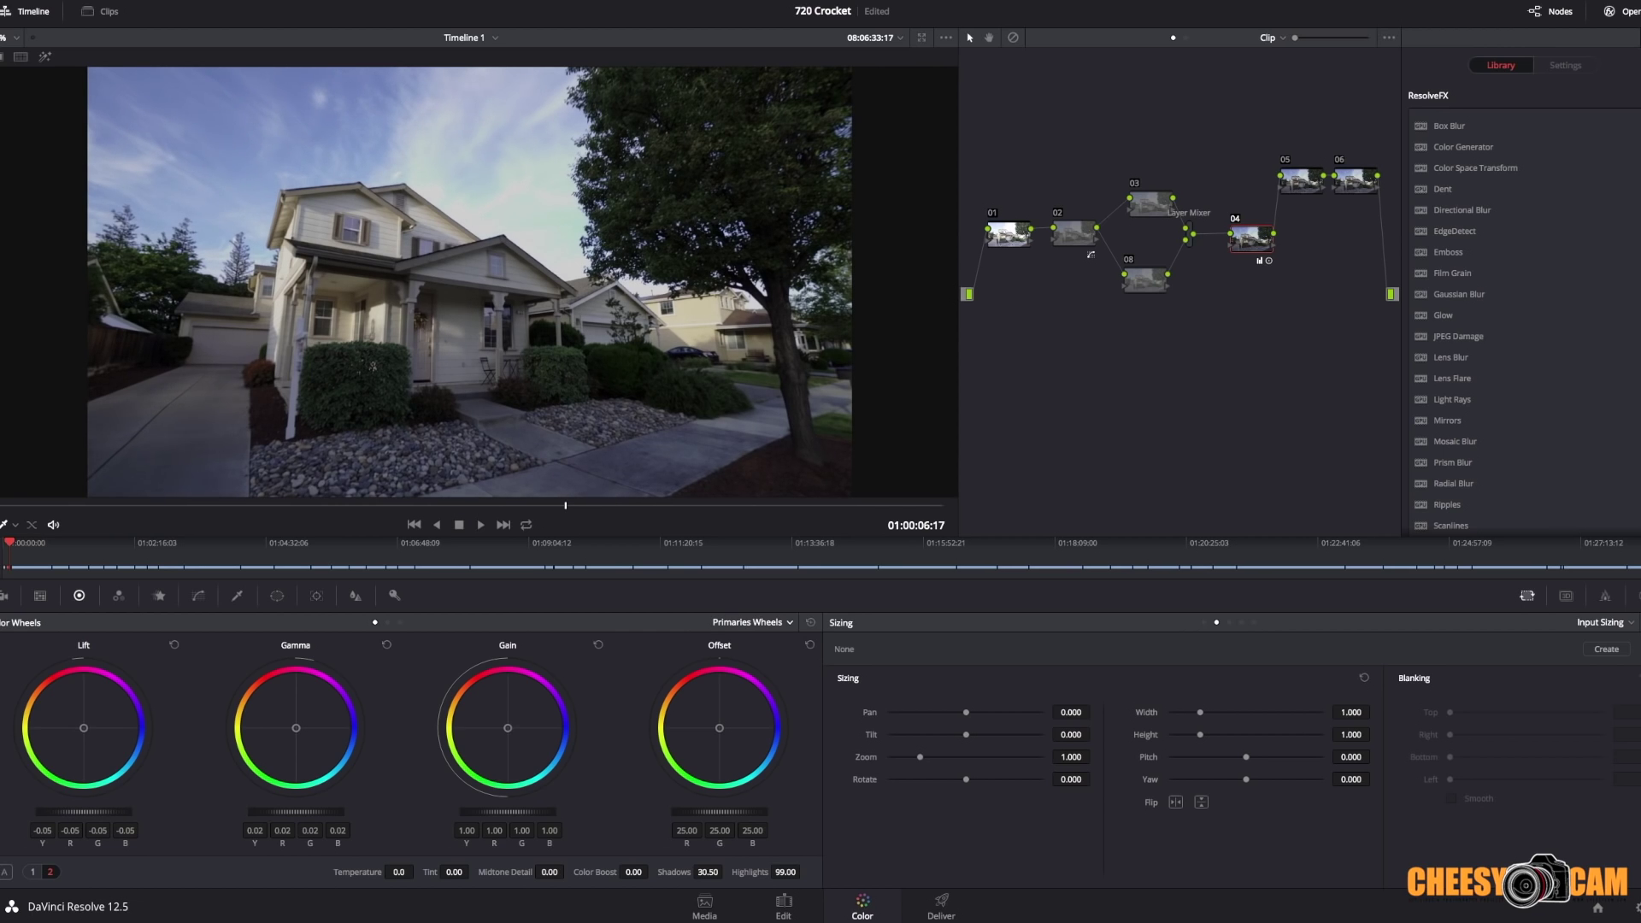
left_click_drag(296, 812, 298, 813)
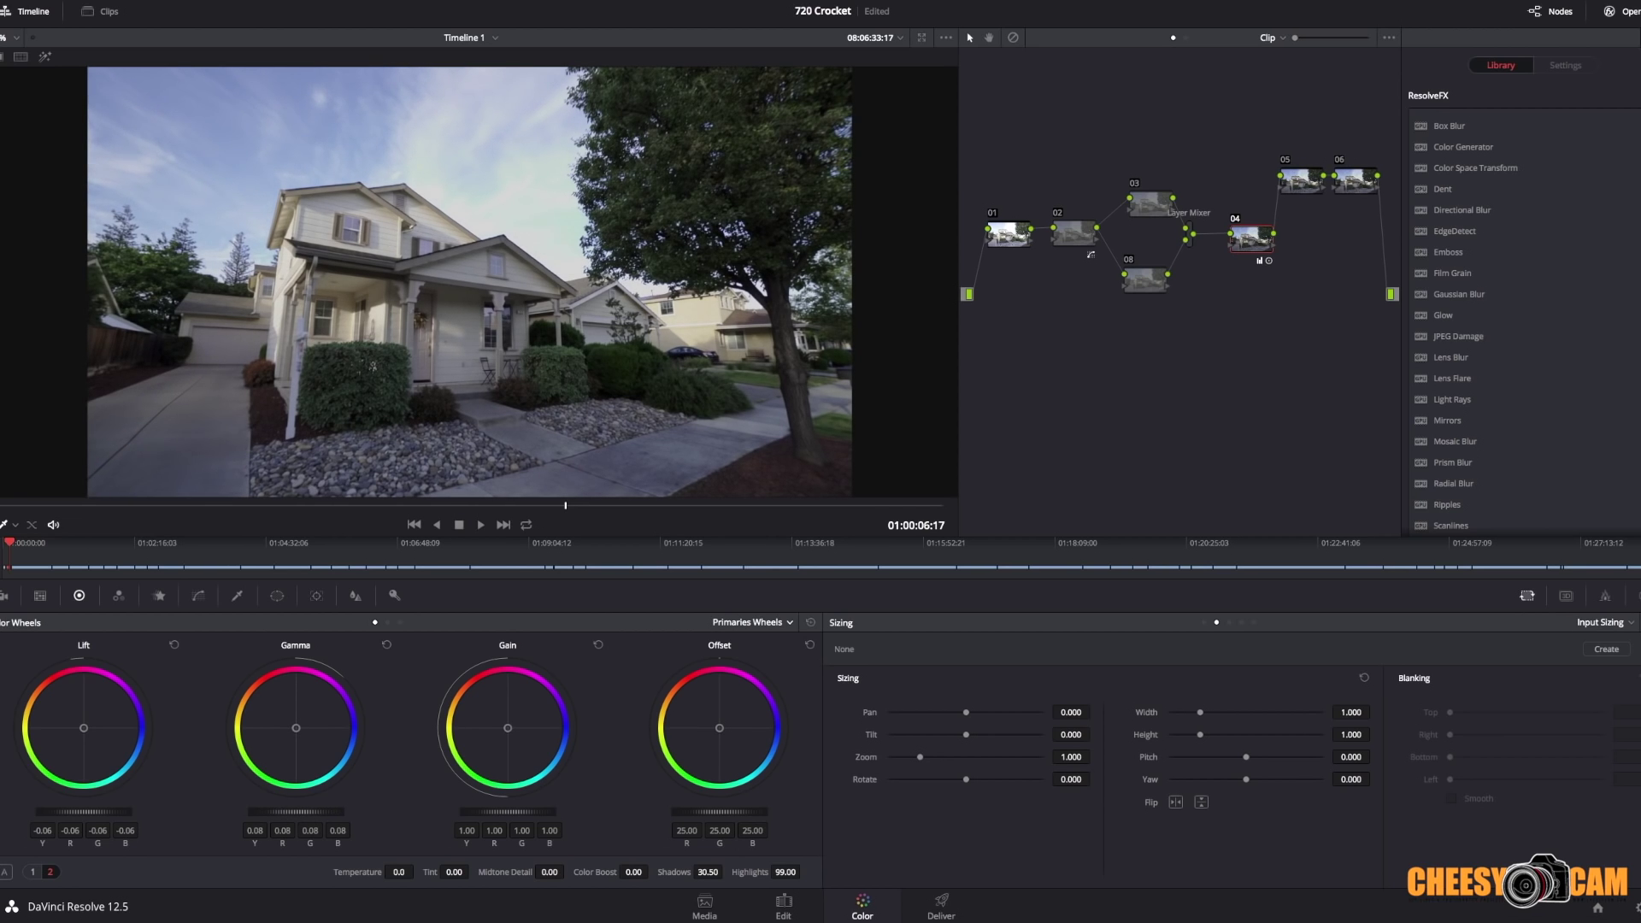
left_click_drag(482, 812, 480, 812)
key("shift+d")
key("shift+d")
key("shift+d")
key("shift+d")
Give node 05 a Color Boost of 26.50.
left_click(1301, 182)
mouse_move(633, 872)
left_mouse_down()
mouse_move(652, 870)
mouse_move(624, 872)
left_mouse_up()
left_click(764, 624)
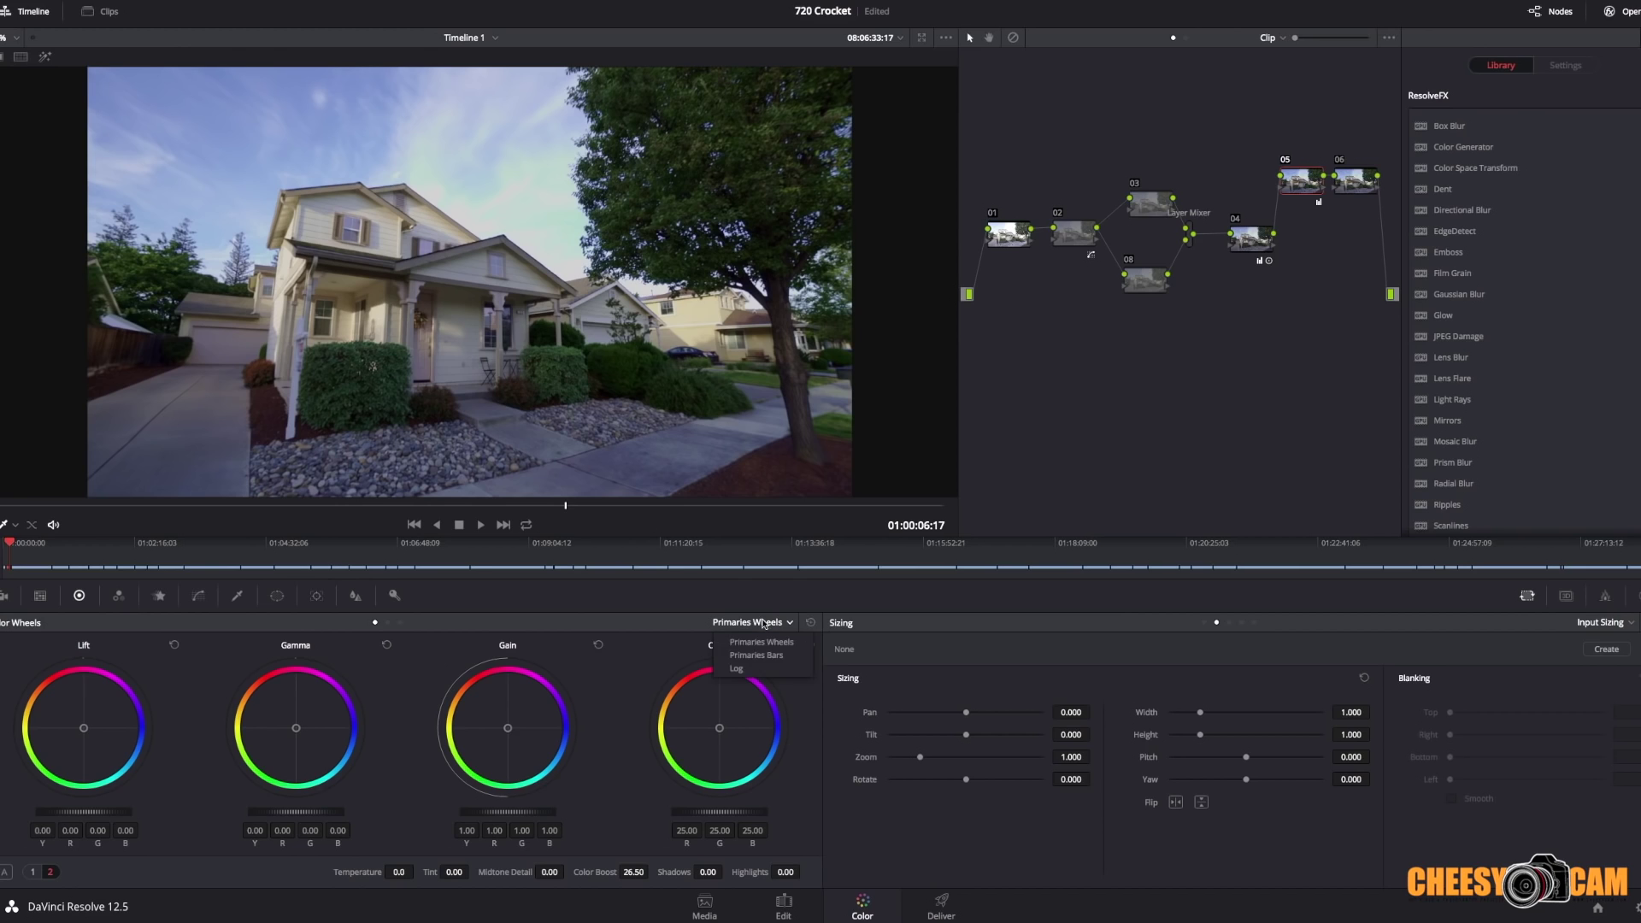
On node 05, add a Hue vs Sat bump raising green saturation to 1.17 around hue 16.29.
left_click(199, 595)
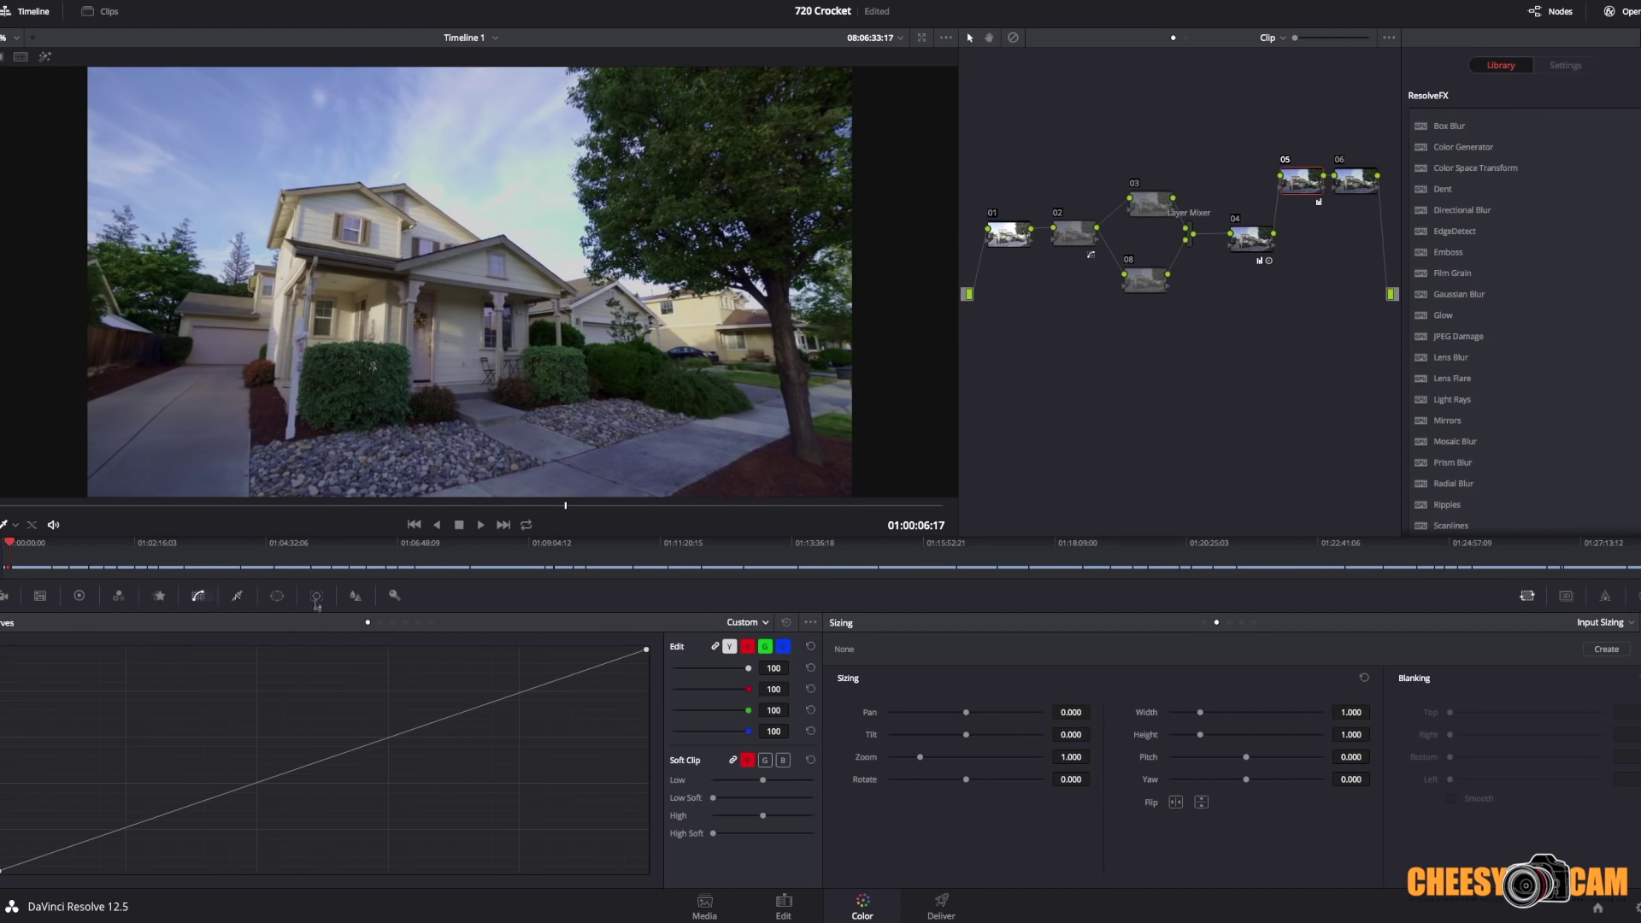
left_click(766, 623)
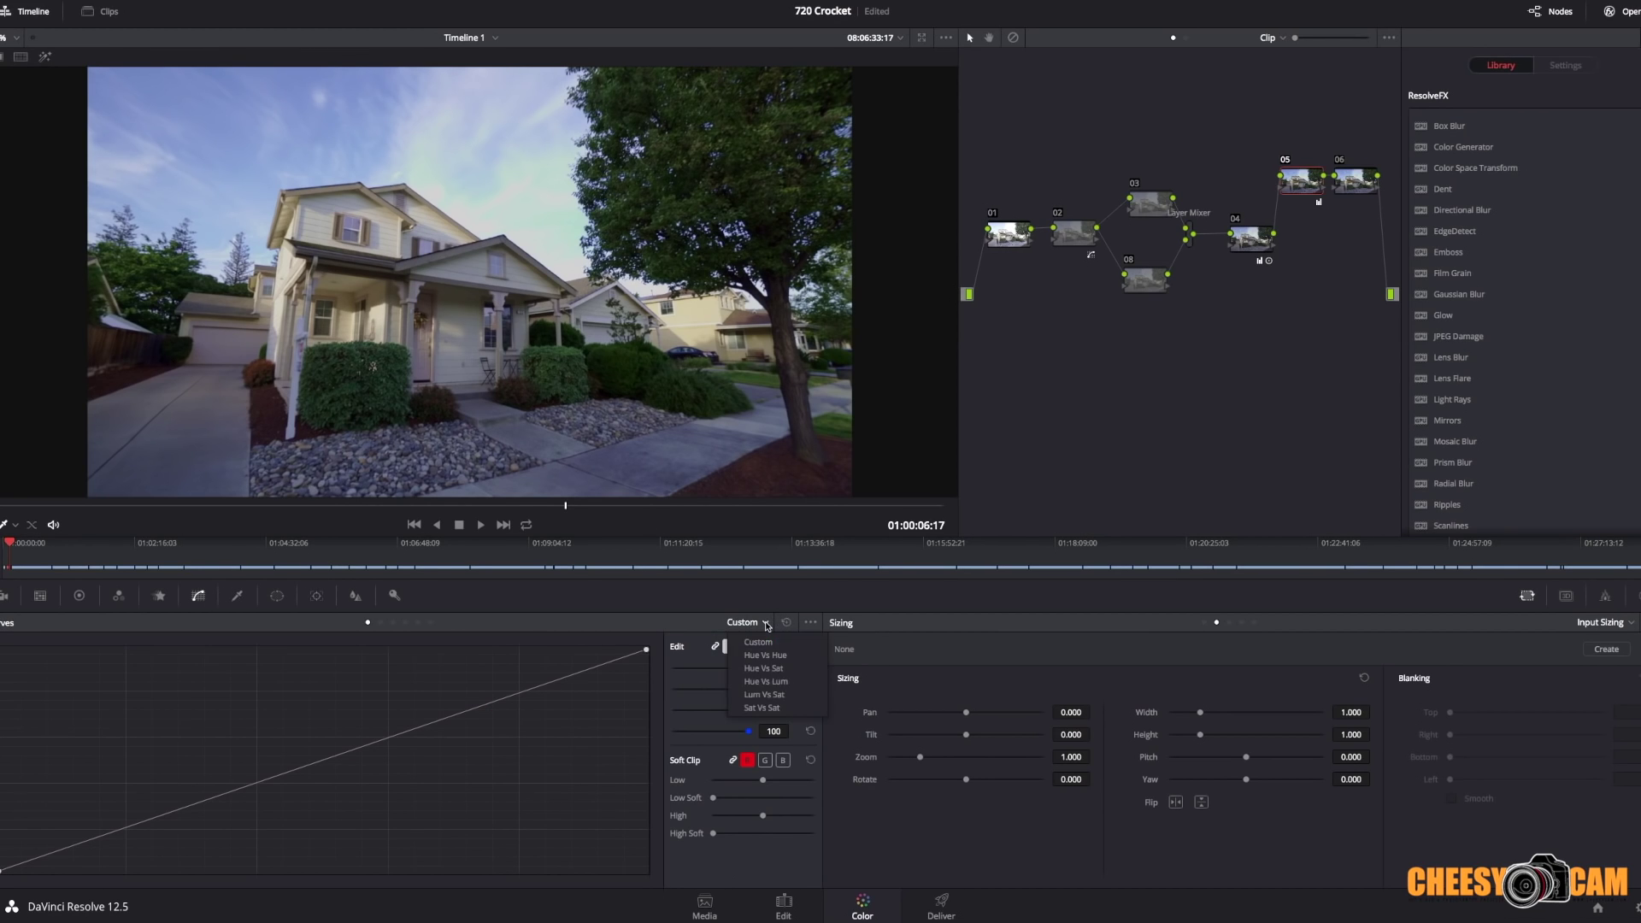
left_click(777, 670)
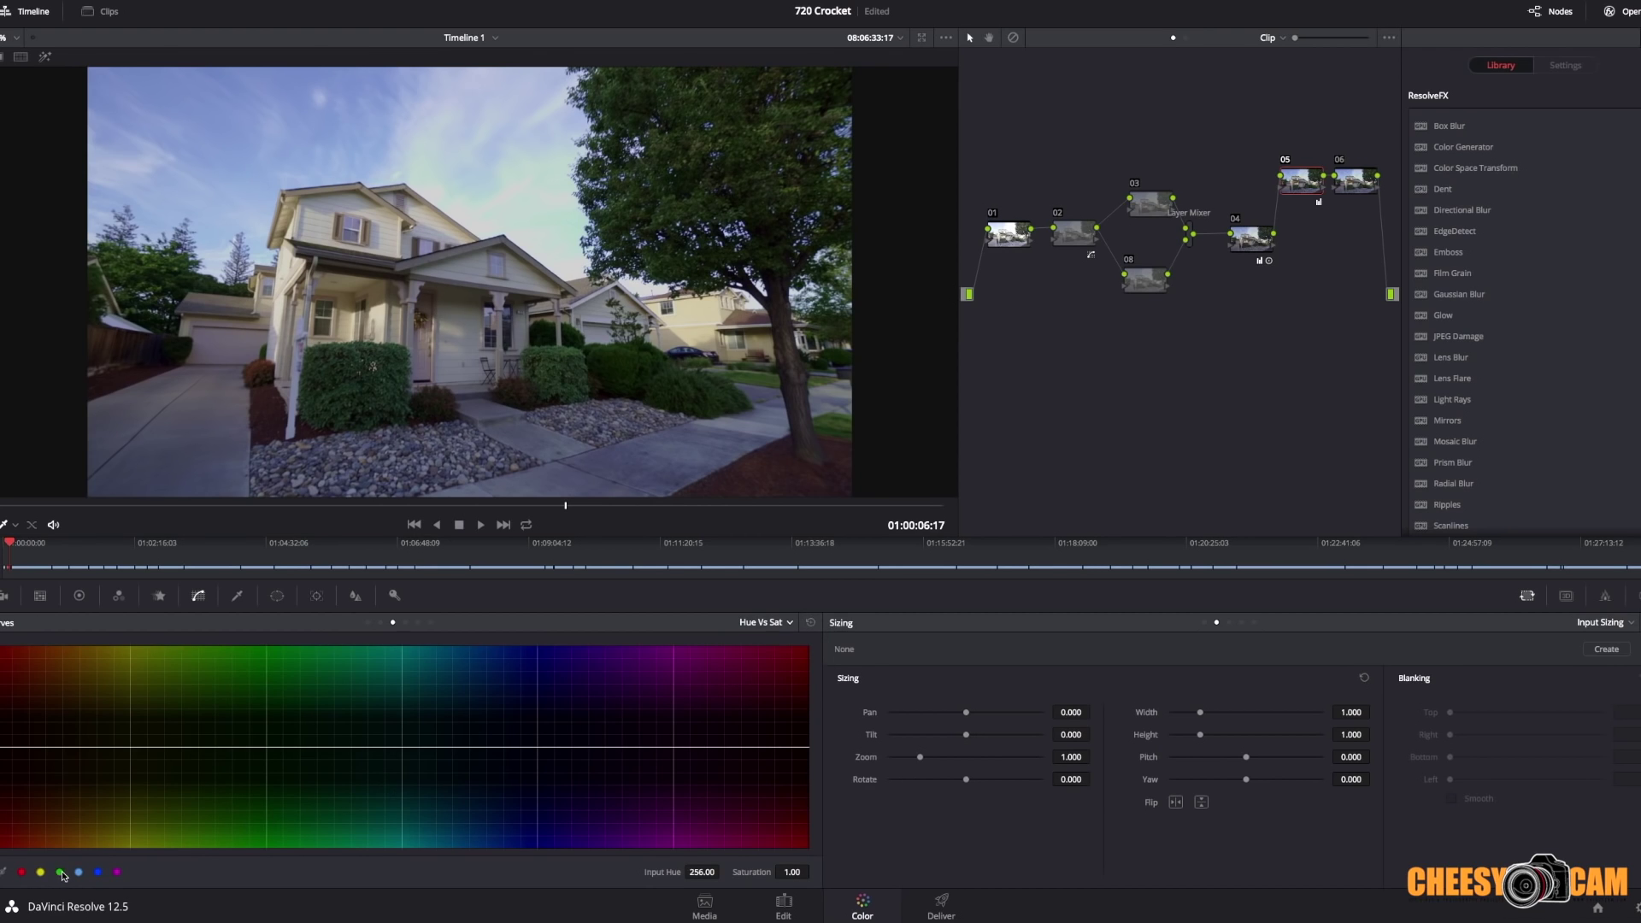
left_click_drag(266, 747, 267, 732)
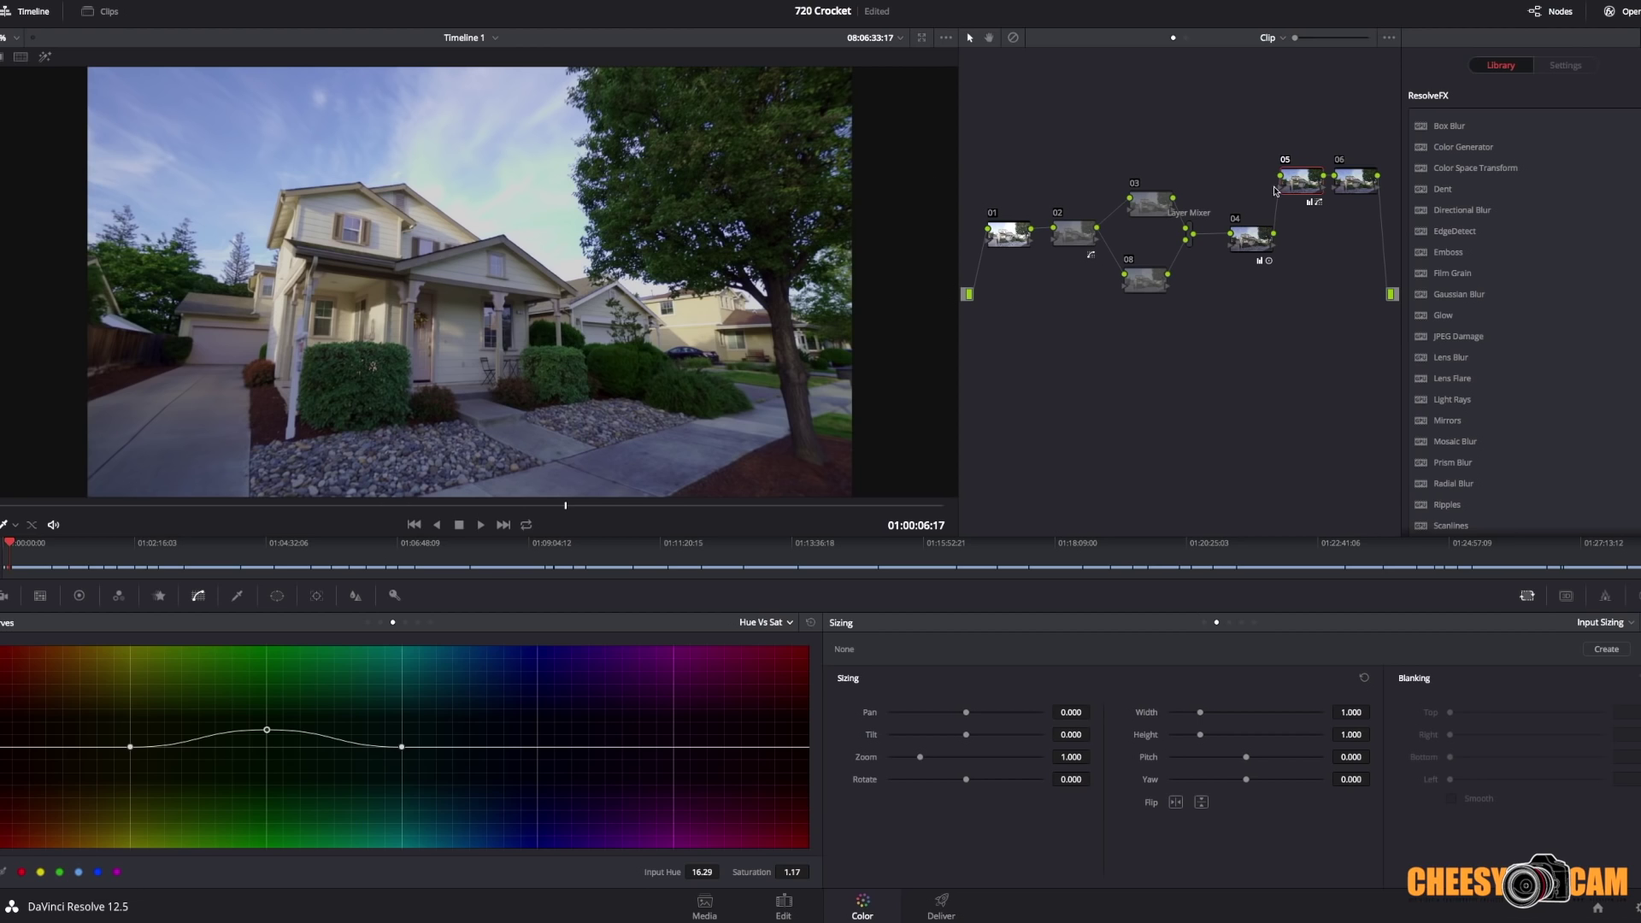
left_click(1350, 182)
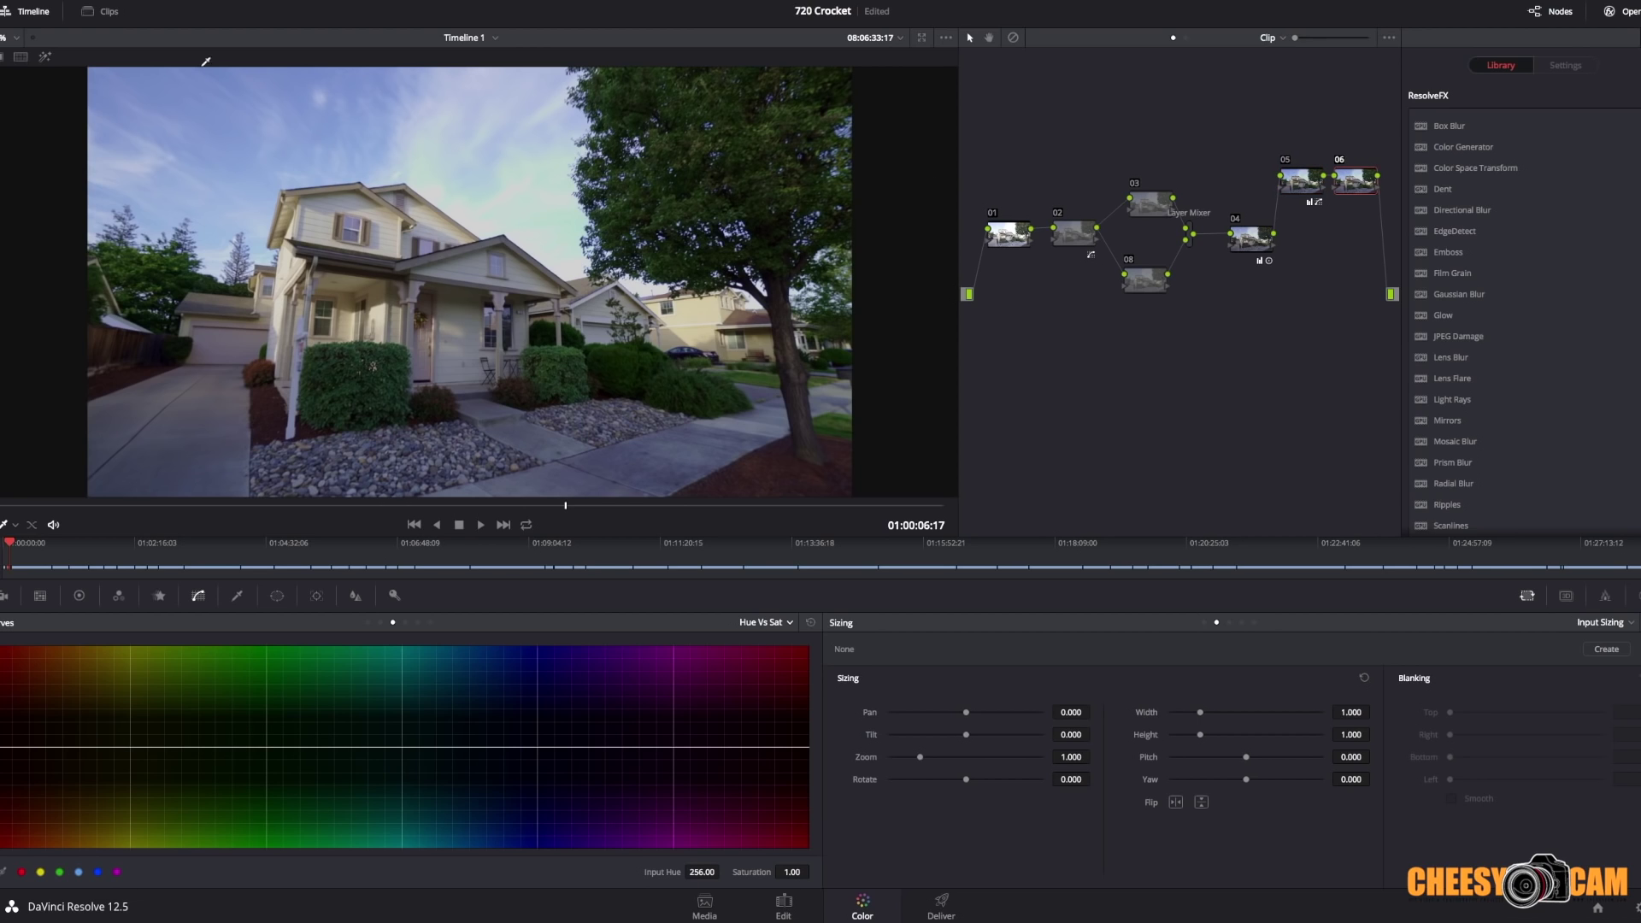
In node 06's Hue vs Hue curve, dip the cyans near hue 76 and raise the blues to 9.90 at 139.78.
left_click(775, 624)
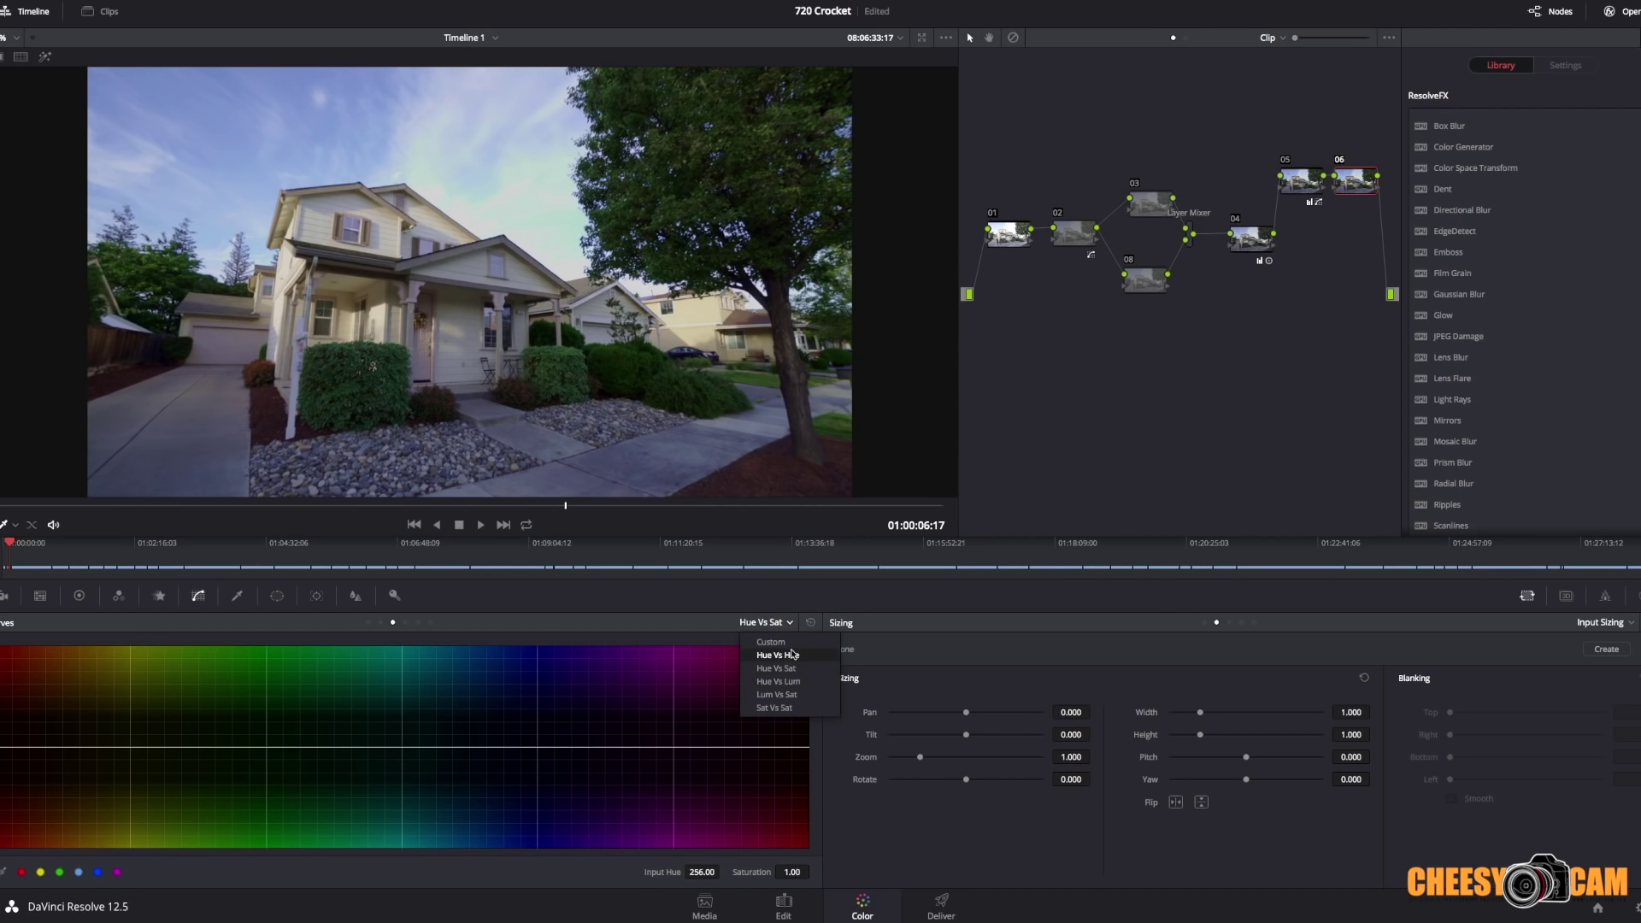
left_click(790, 655)
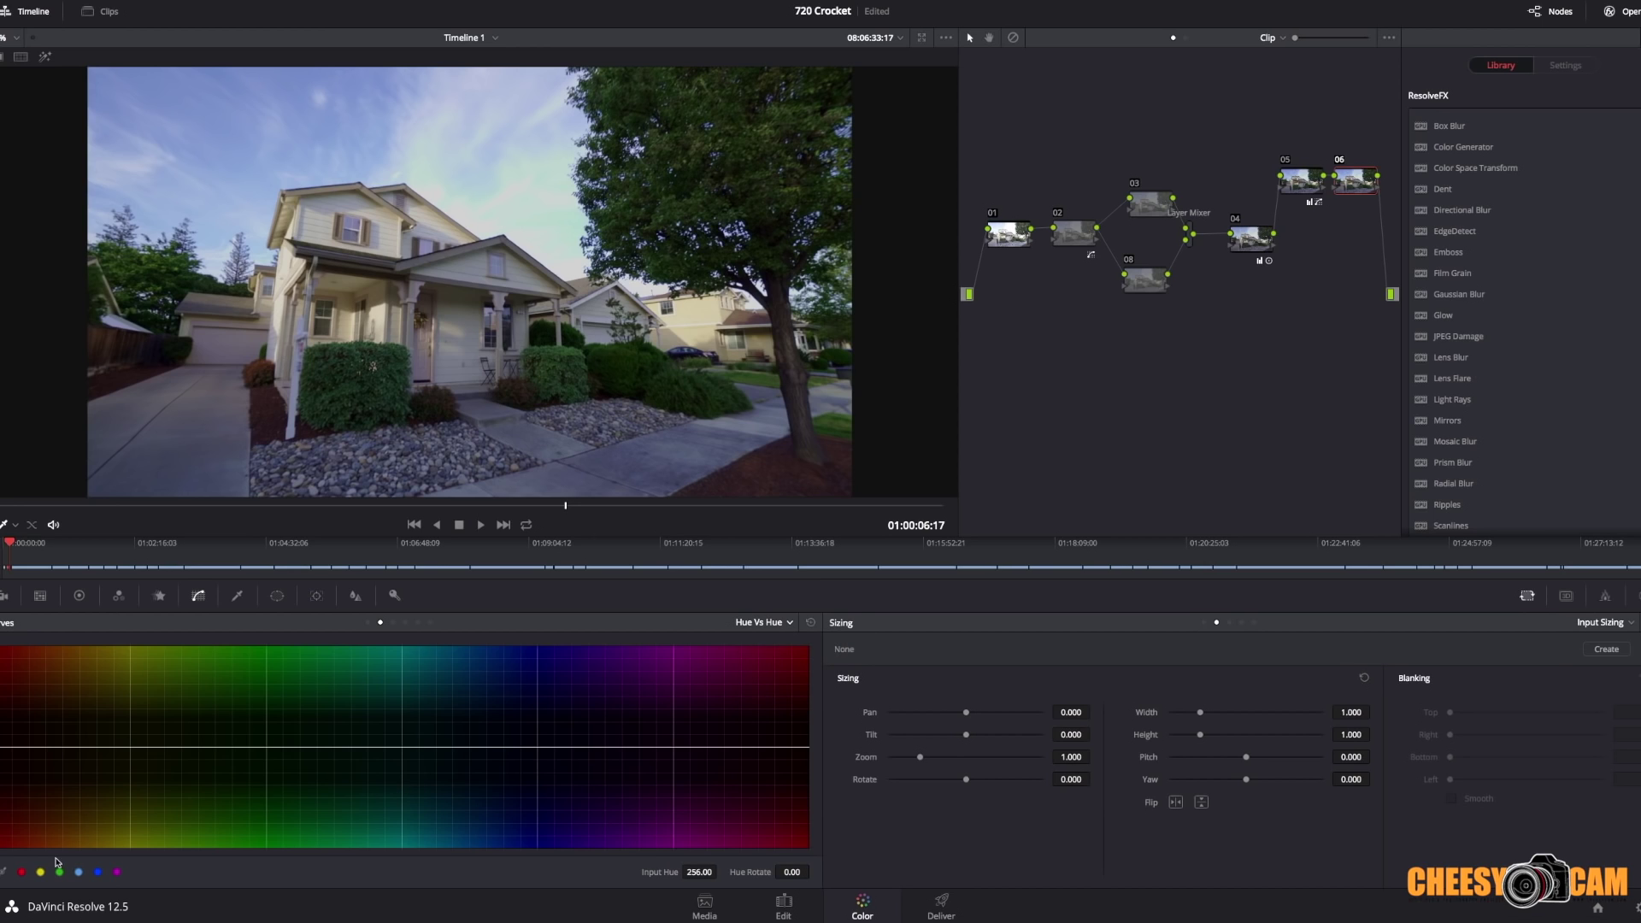
left_click(95, 872)
left_click_drag(538, 747, 536, 725)
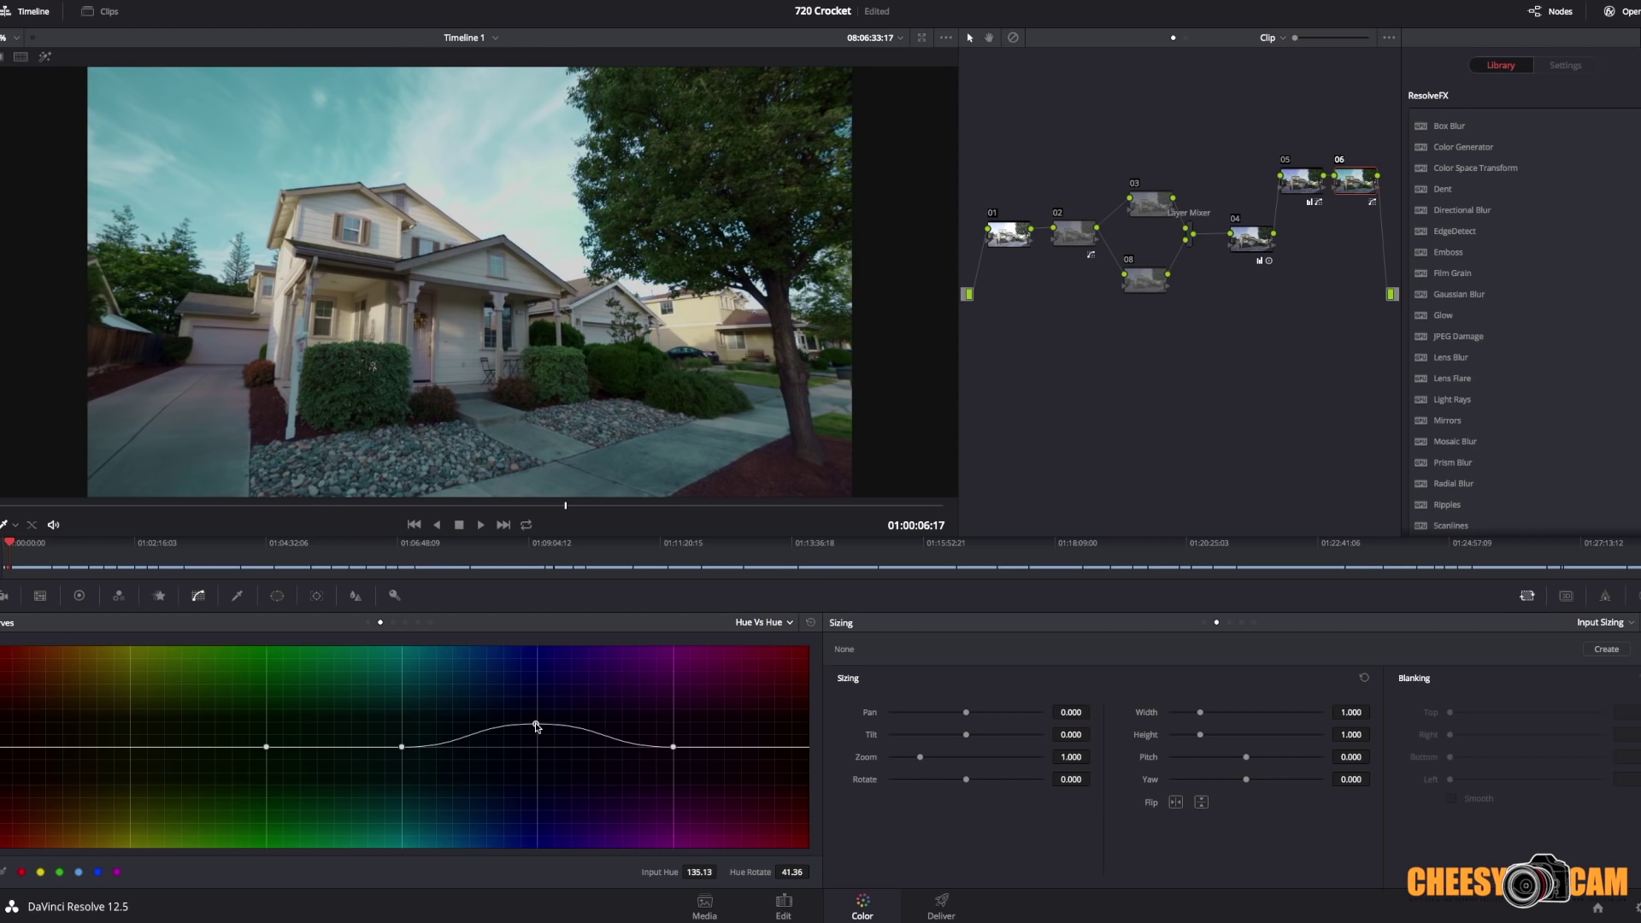
left_click_drag(536, 726, 538, 748)
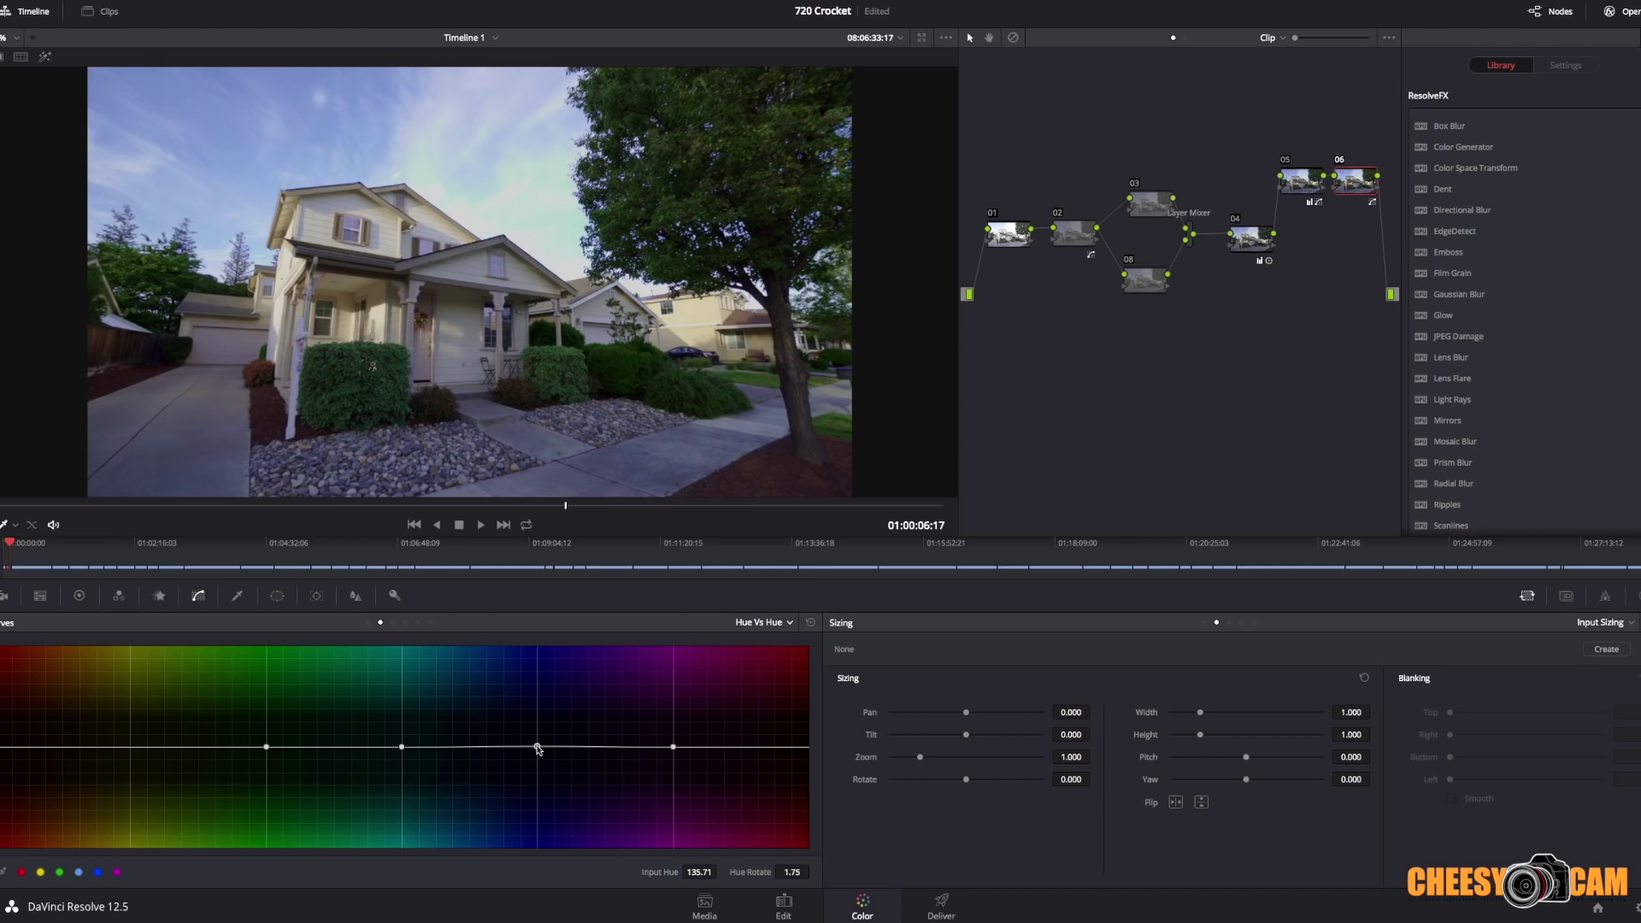
left_click(402, 747)
mouse_move(402, 748)
left_mouse_down()
mouse_move(401, 769)
mouse_move(402, 722)
mouse_move(402, 760)
left_mouse_up()
left_click_drag(537, 749, 546, 744)
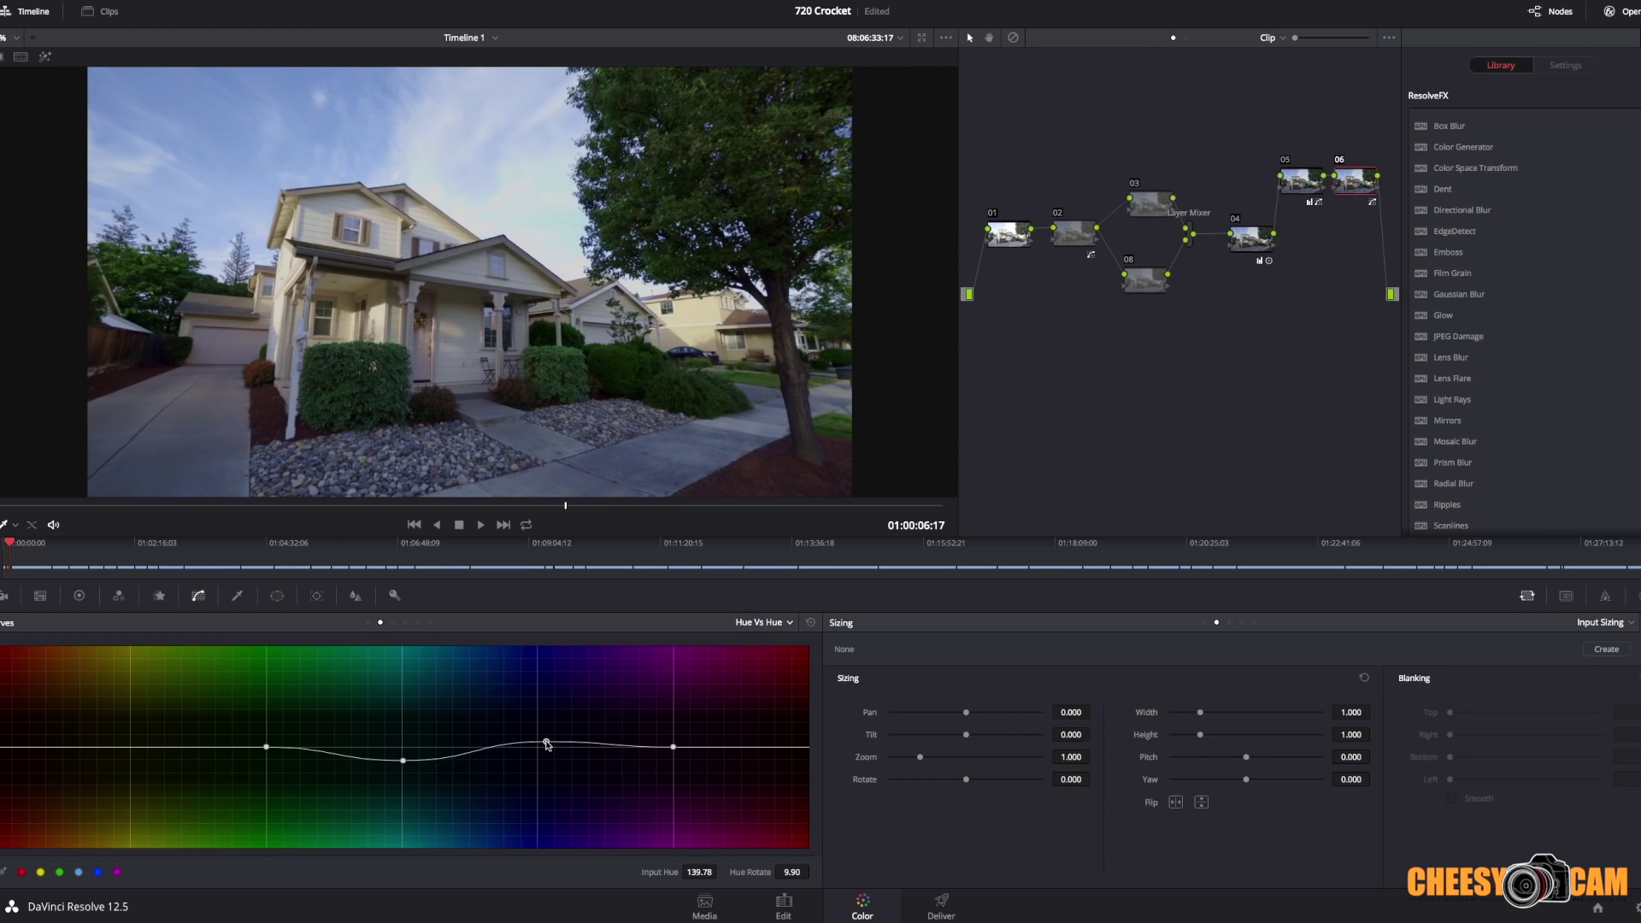
On node 01, unlink the custom curves, add a blue-channel point, and play back the graded clip.
left_click(1020, 232)
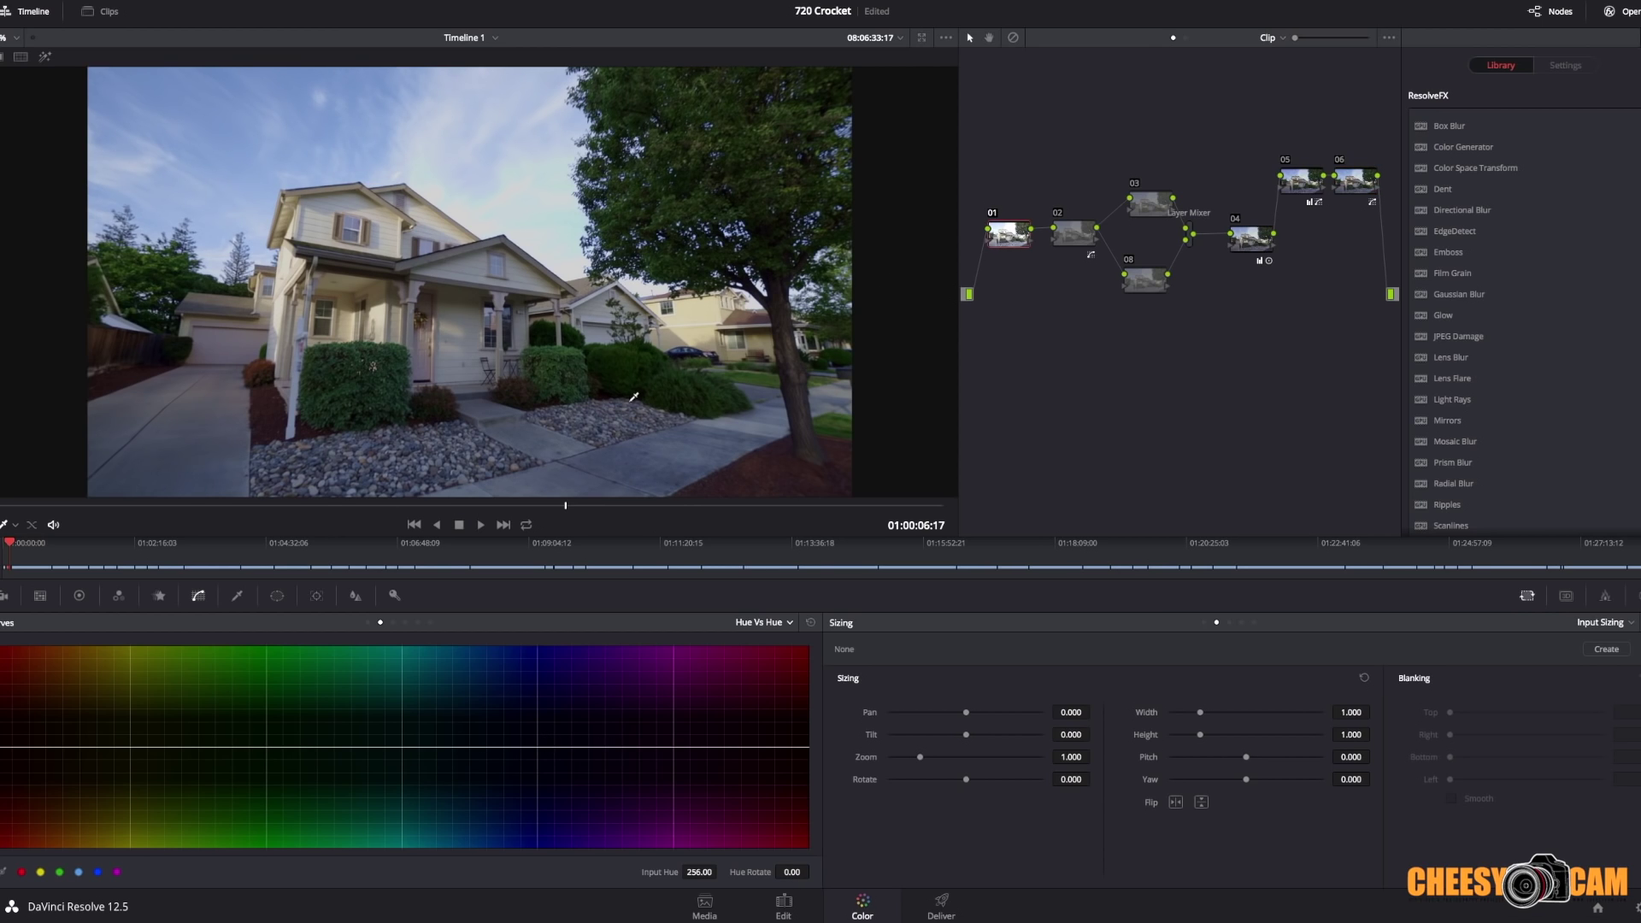
left_click(760, 623)
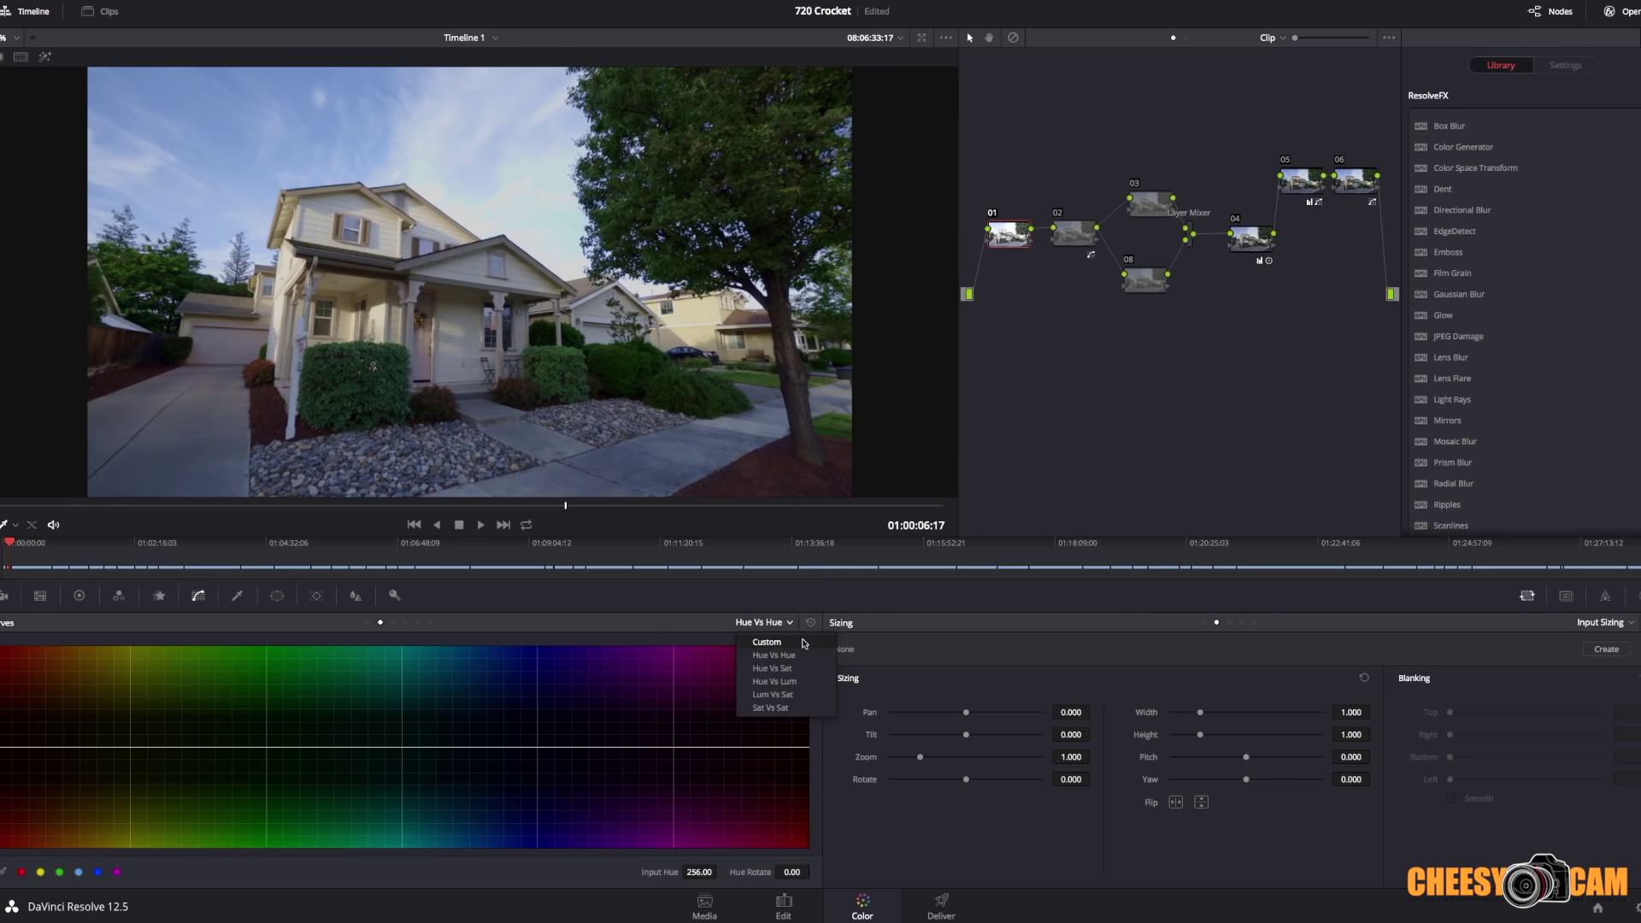
left_click(765, 644)
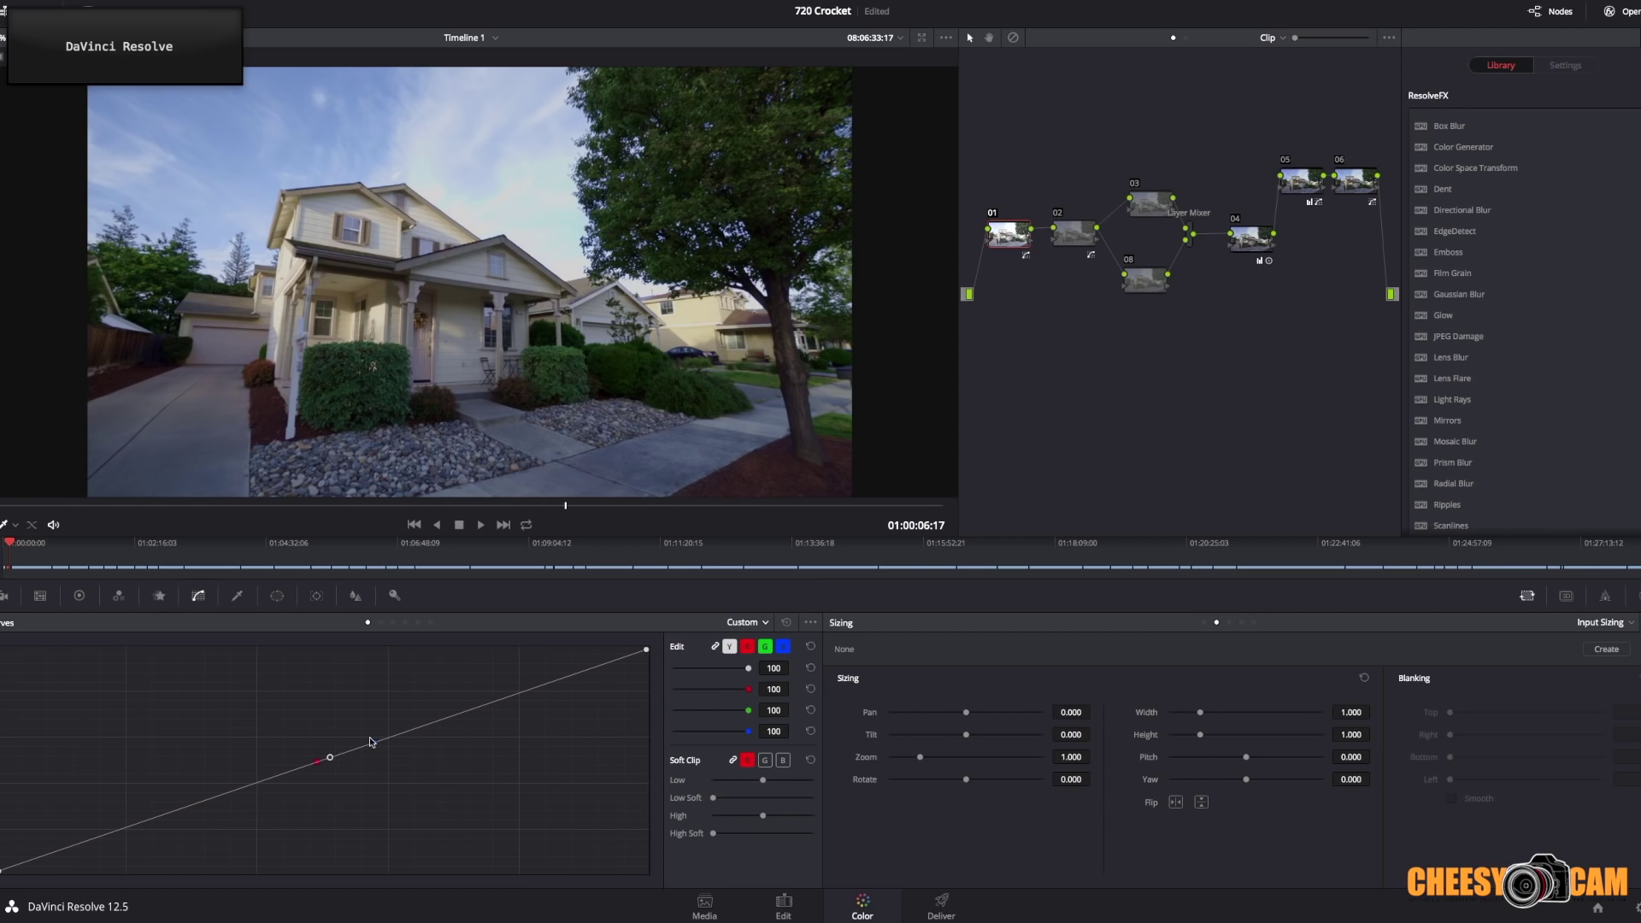
left_click(715, 646)
left_click(372, 750)
key("space")
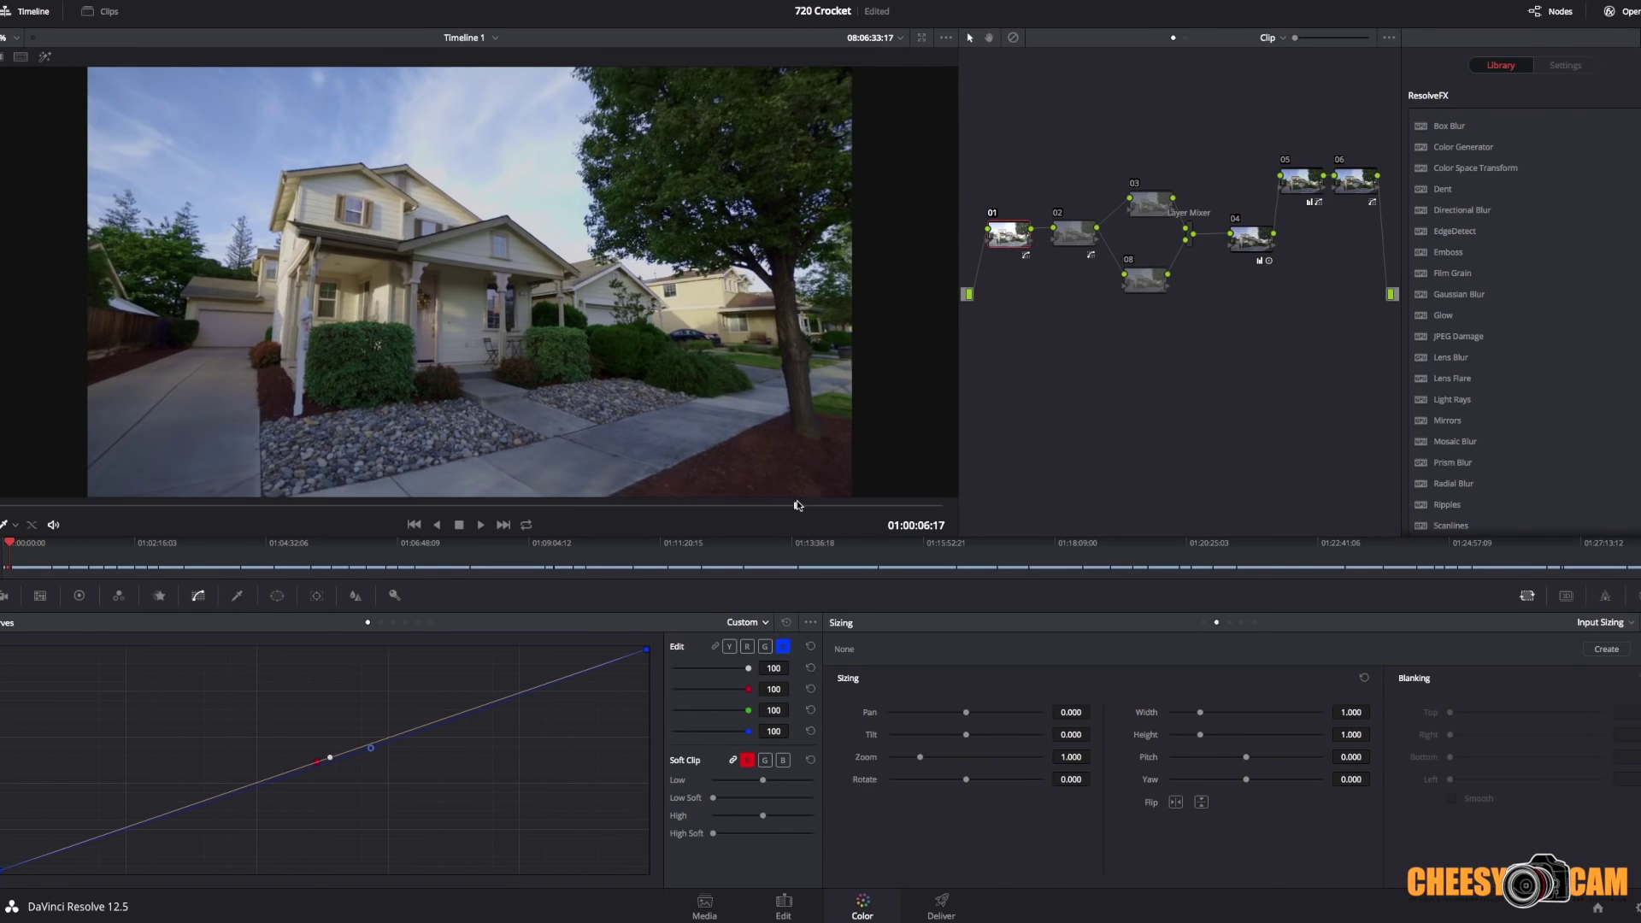
left_click_drag(119, 511, 189, 511)
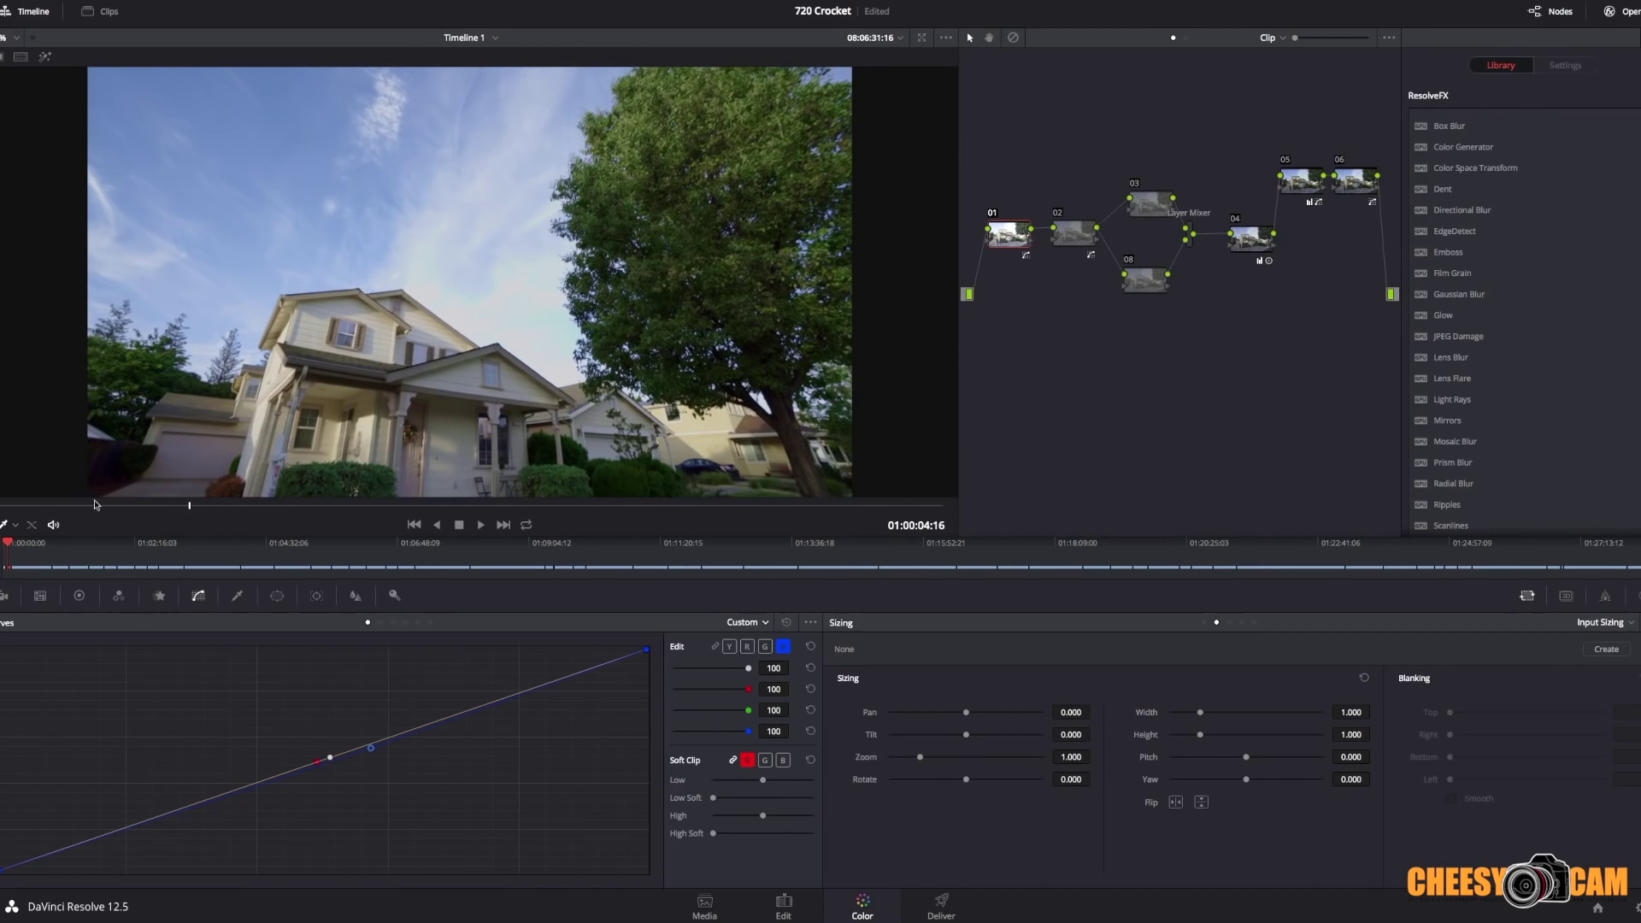
key("space")
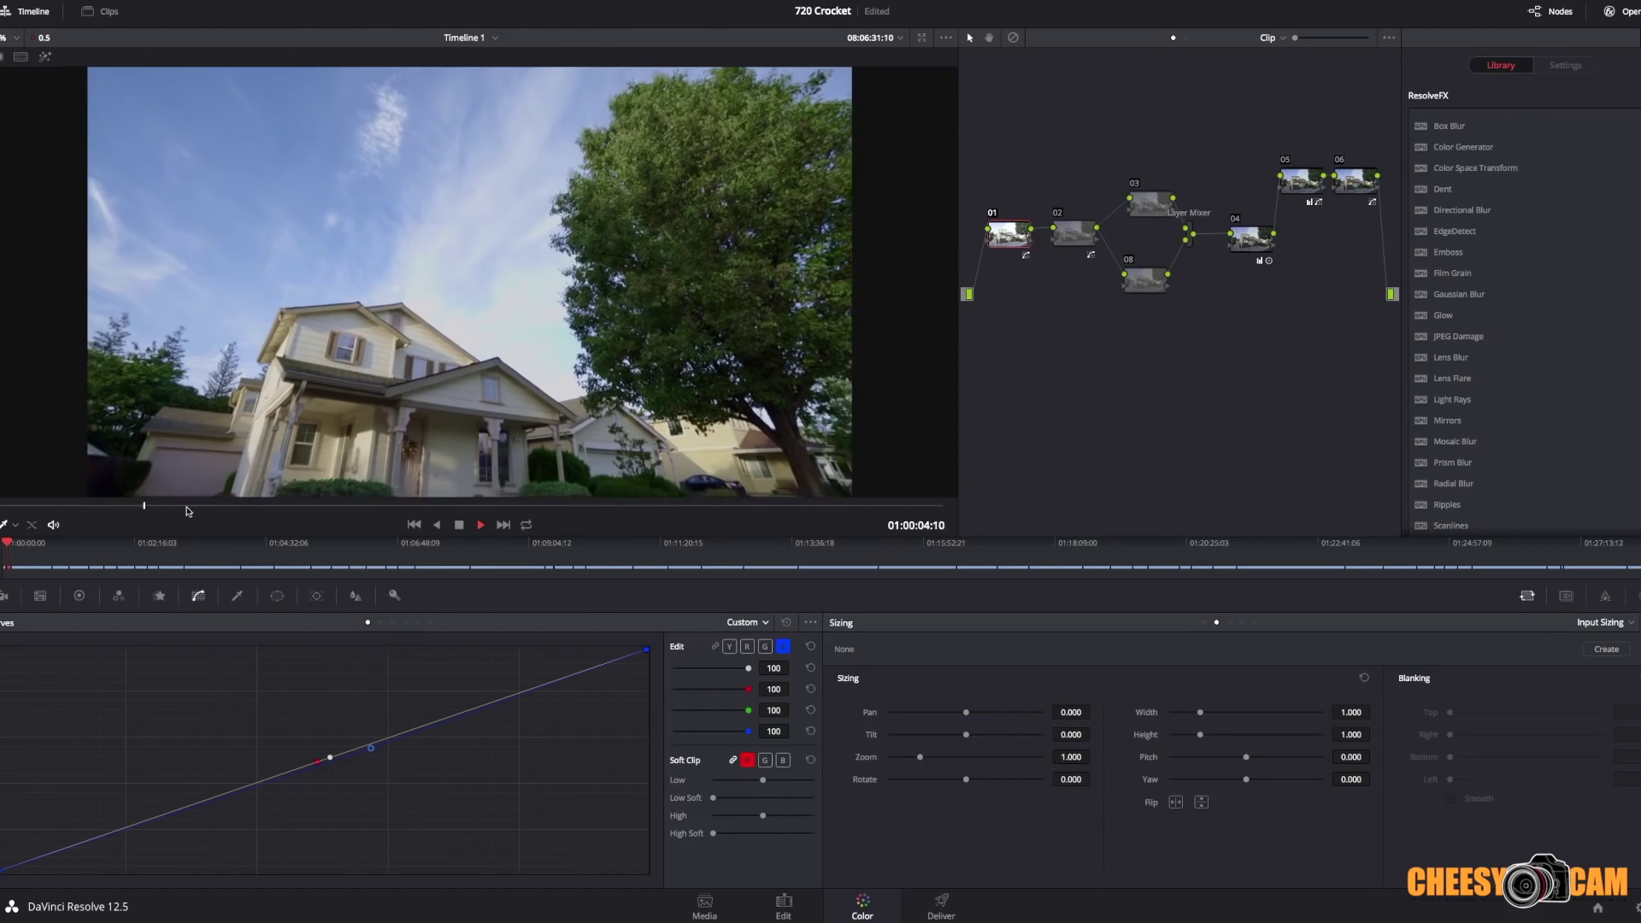
key("space")
key("shift+d")
left_click(82, 510)
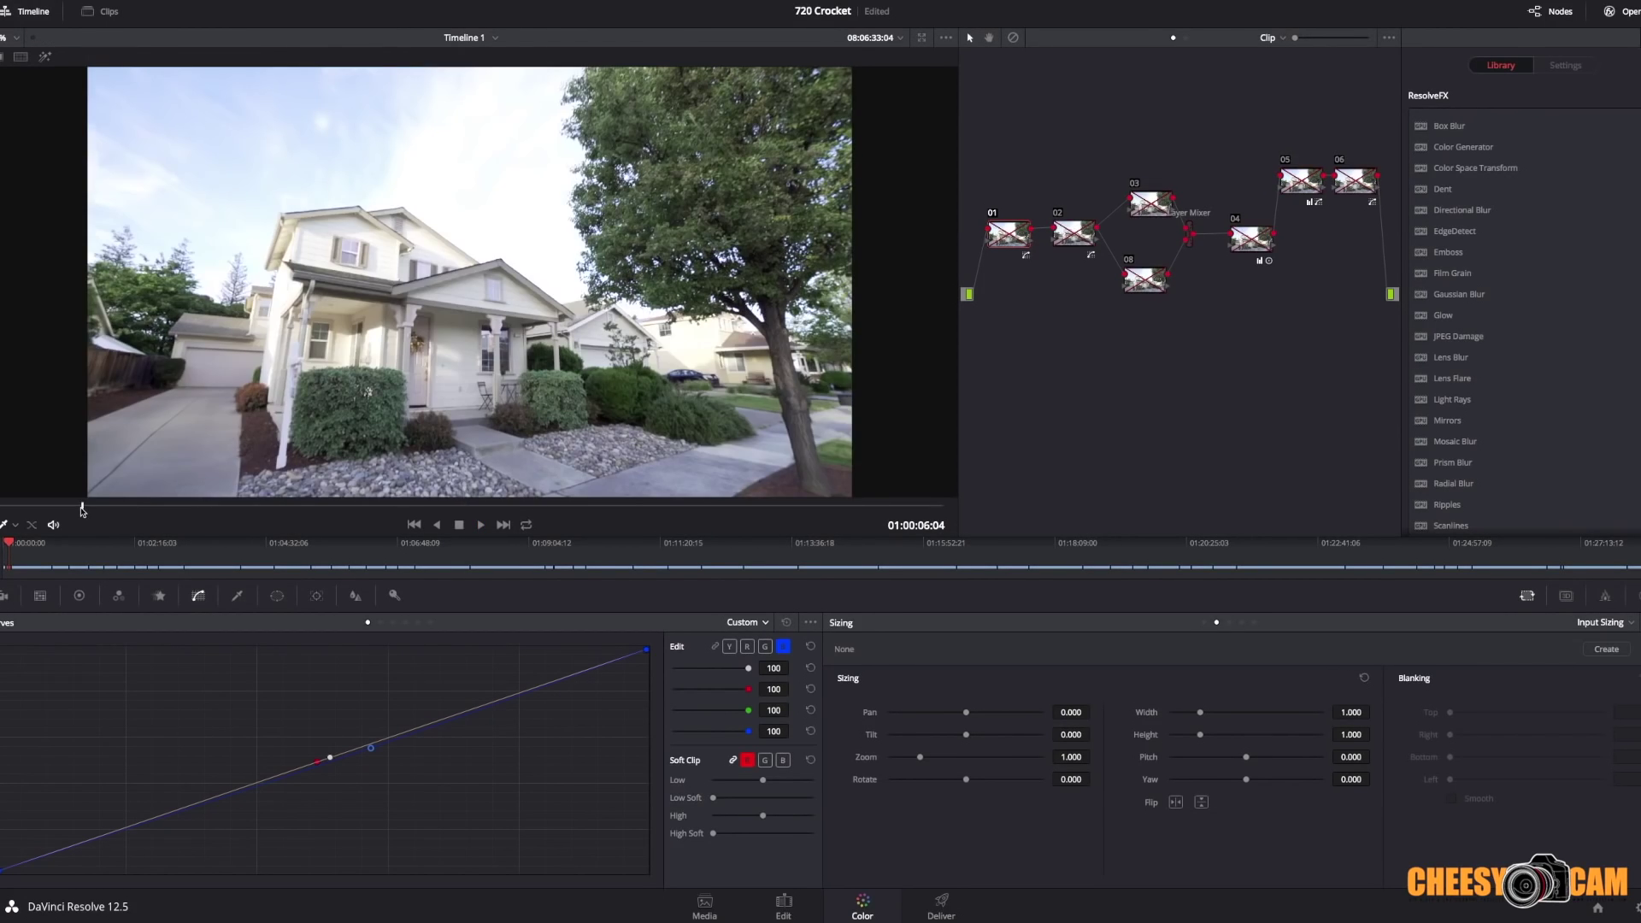
key("space")
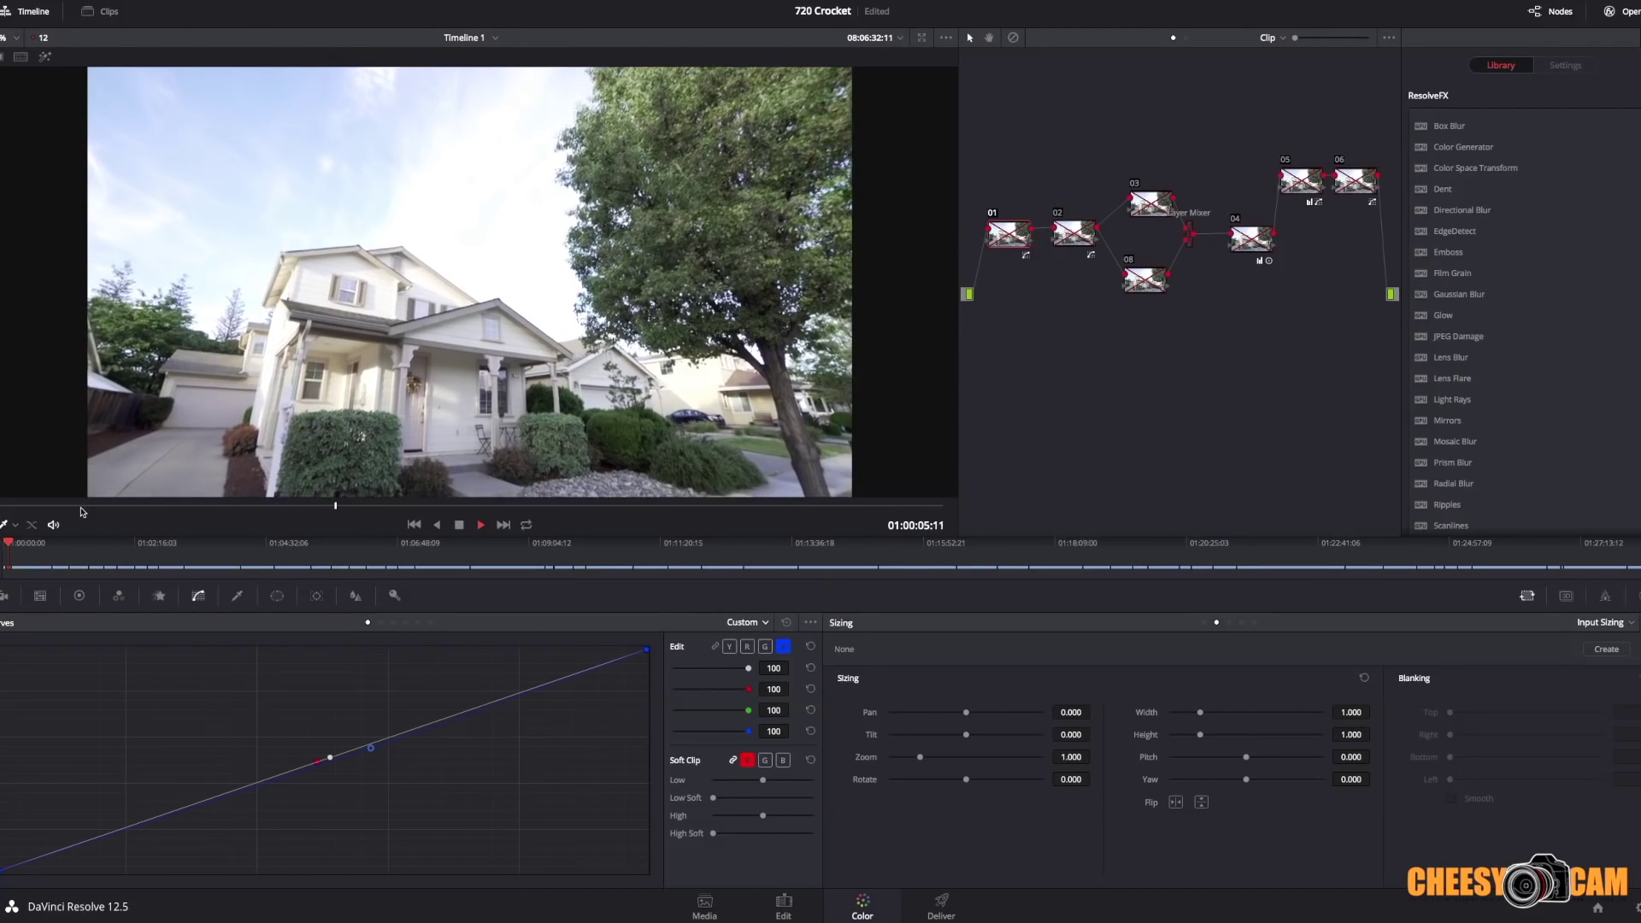
key("space")
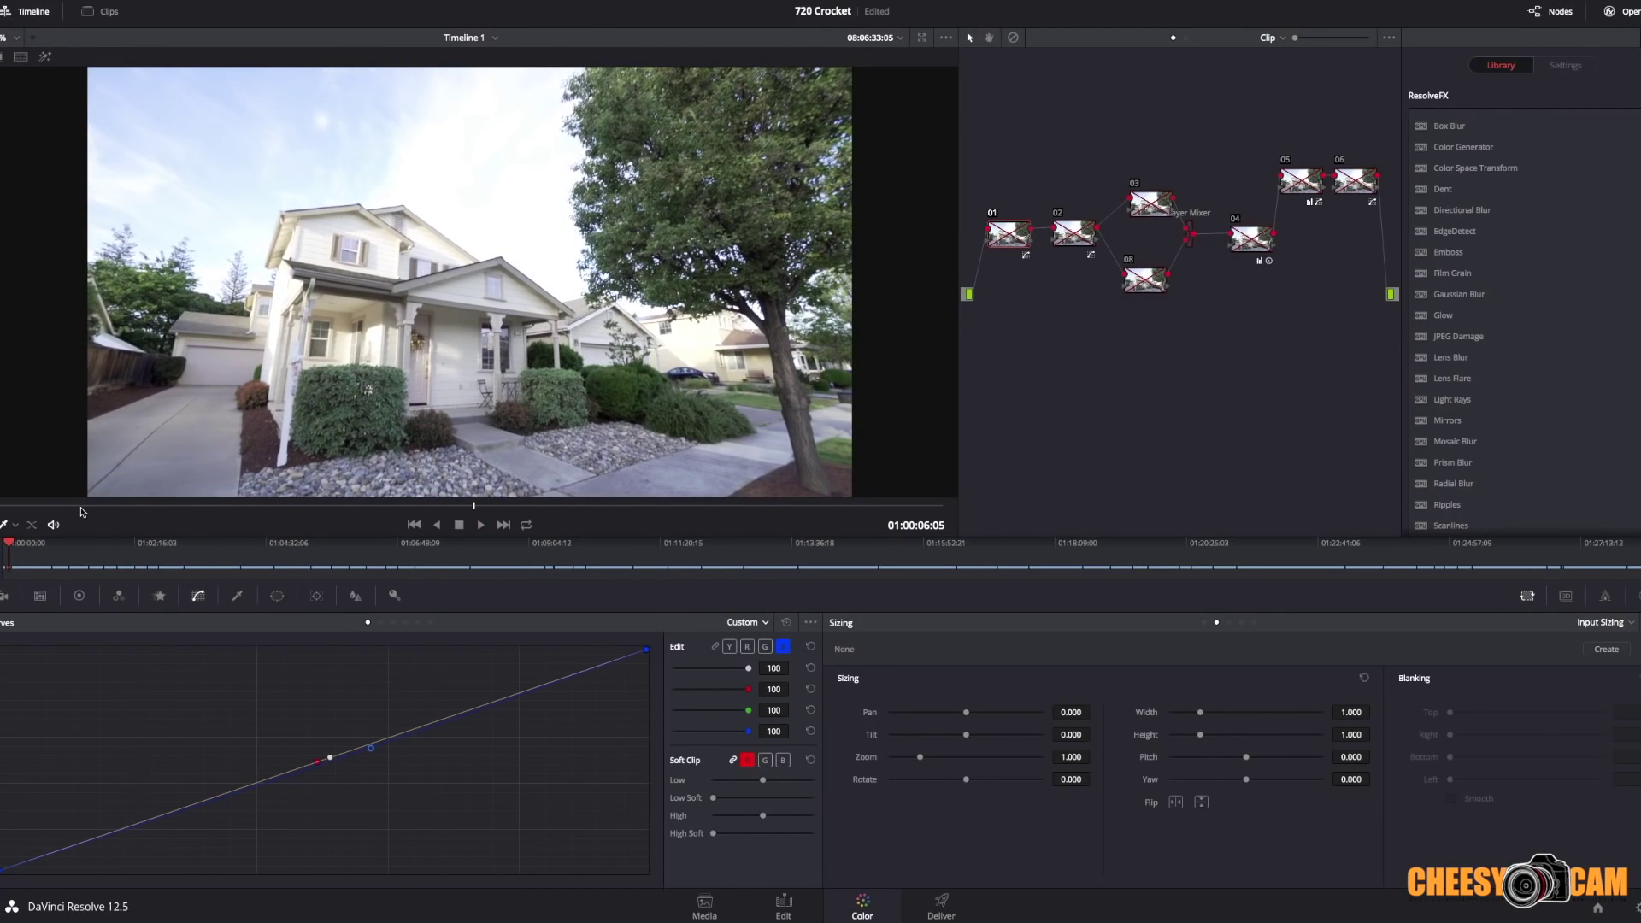
key("shift+d")
key("j")
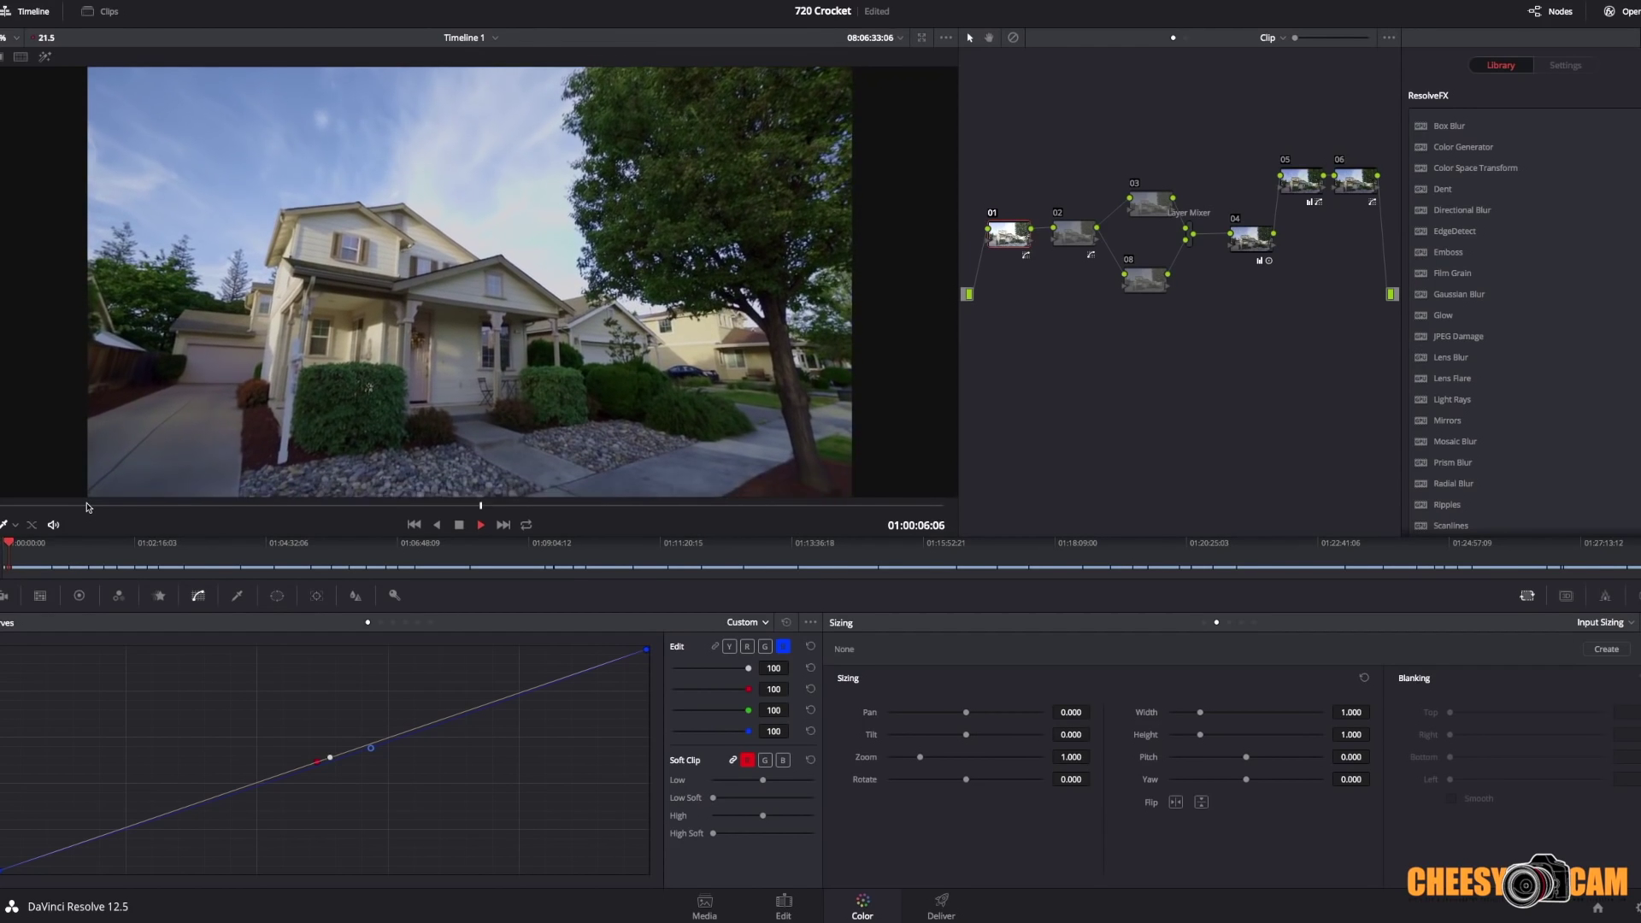
key("space")
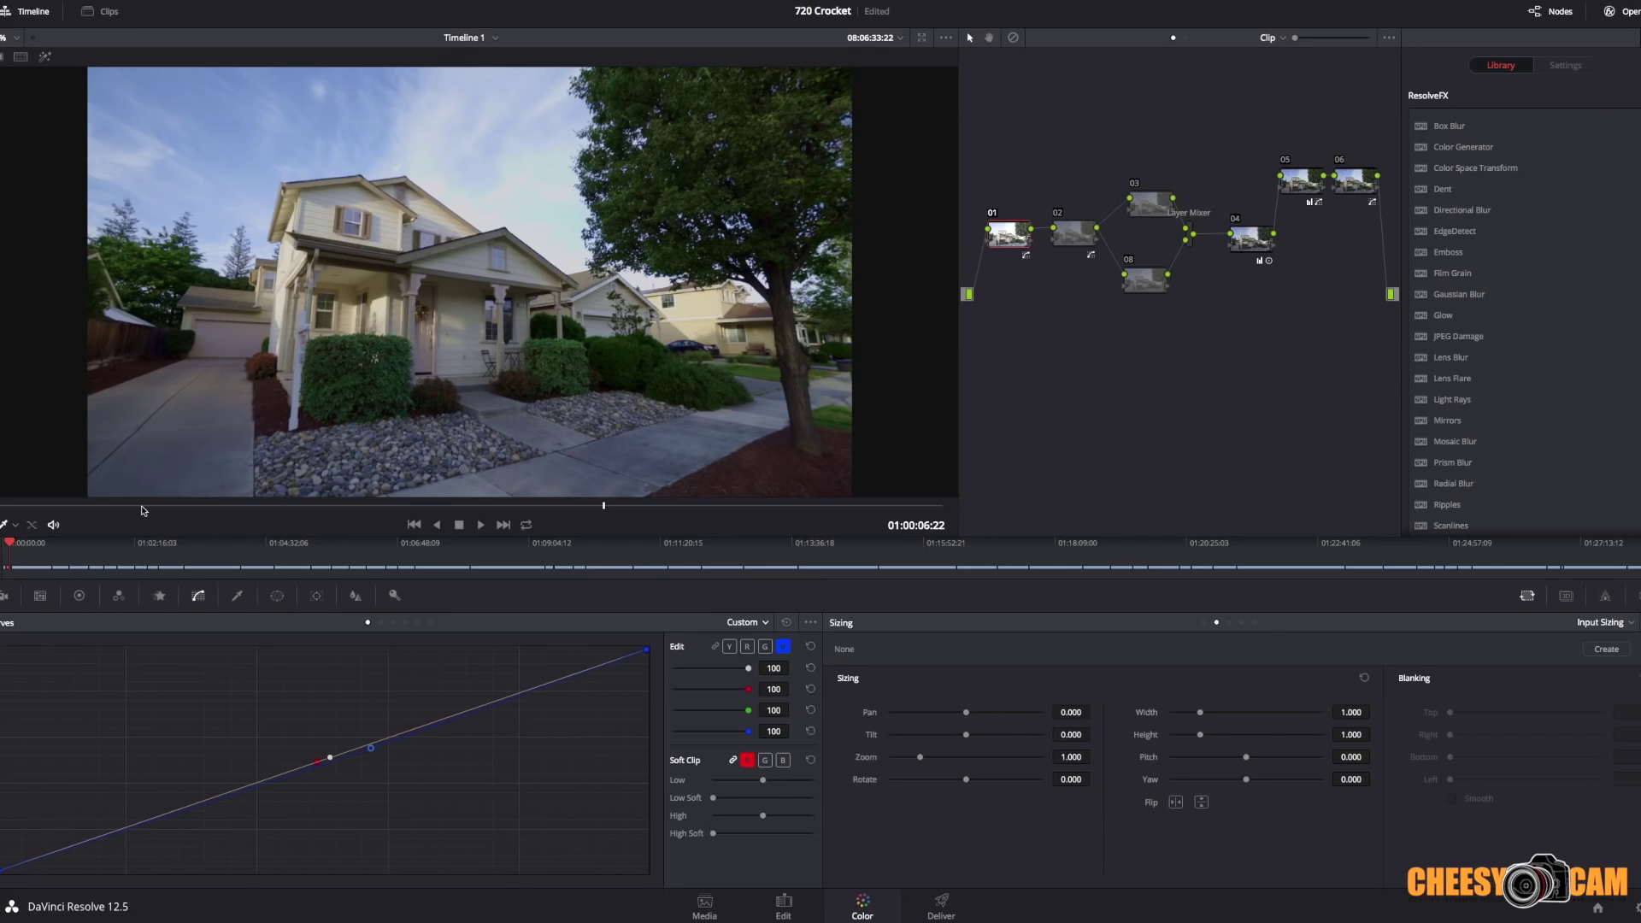
left_click_drag(143, 509, 564, 507)
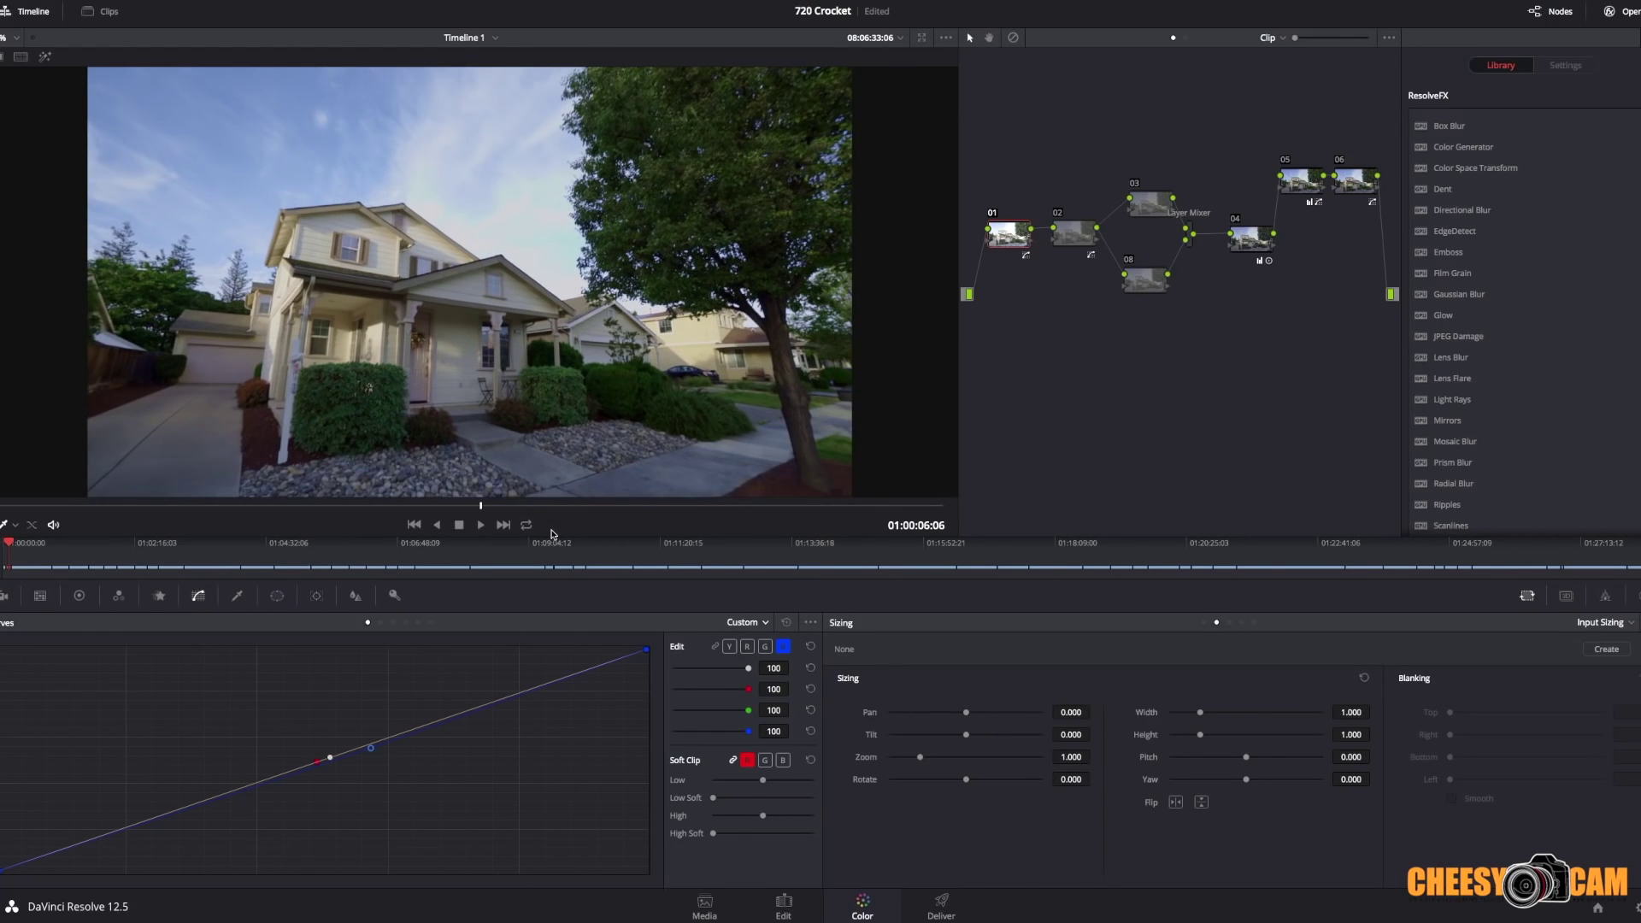